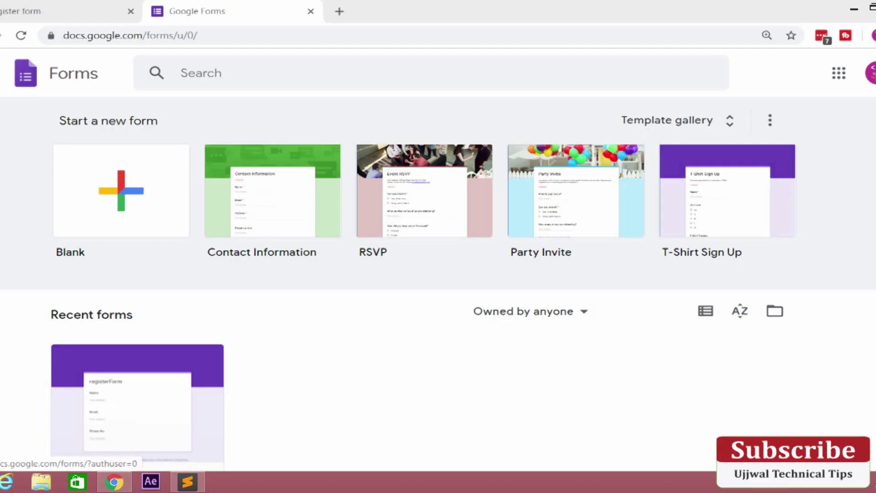
Start a new blank form from the Google Forms home page
{"action": "left_click", "coordinate": [11, 72]}
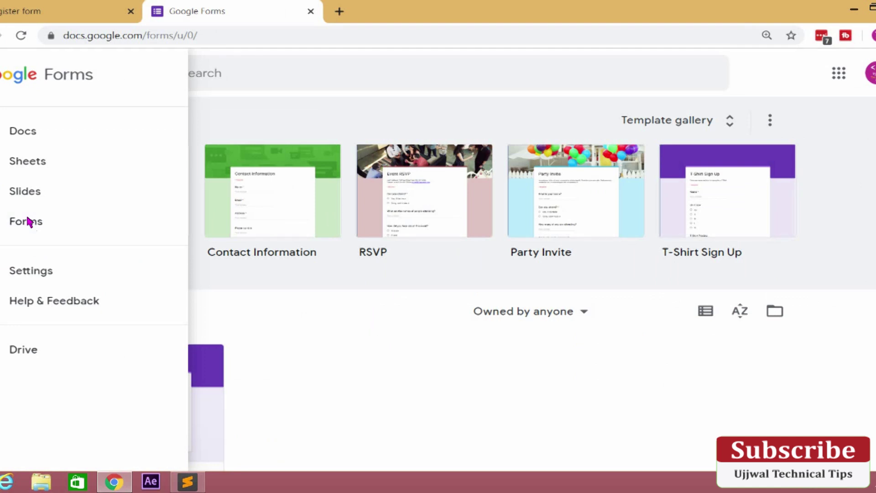
{"action": "left_click", "coordinate": [28, 222]}
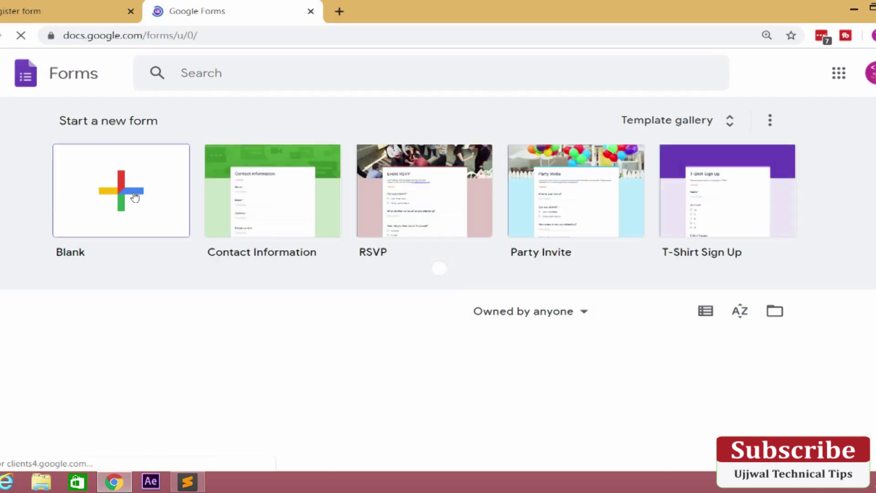
{"action": "left_click", "coordinate": [136, 197]}
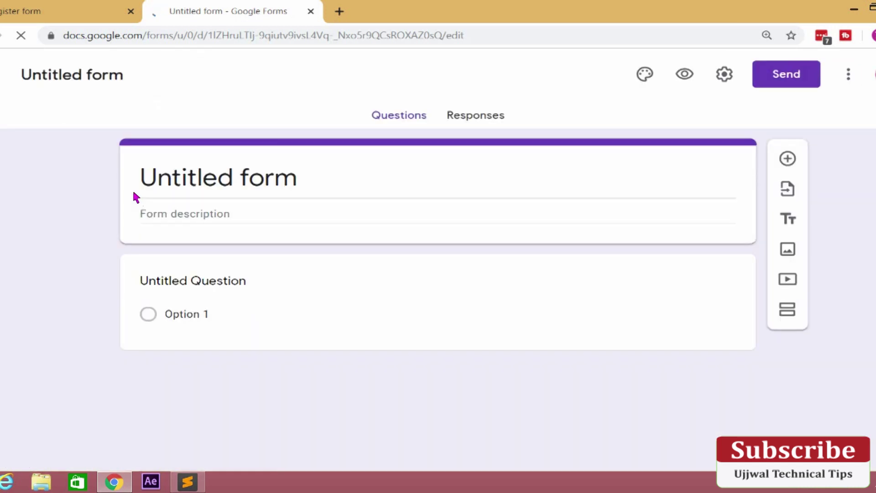
Title the form 'Register Form' and add an empty question below it
{"action": "left_click", "coordinate": [250, 177]}
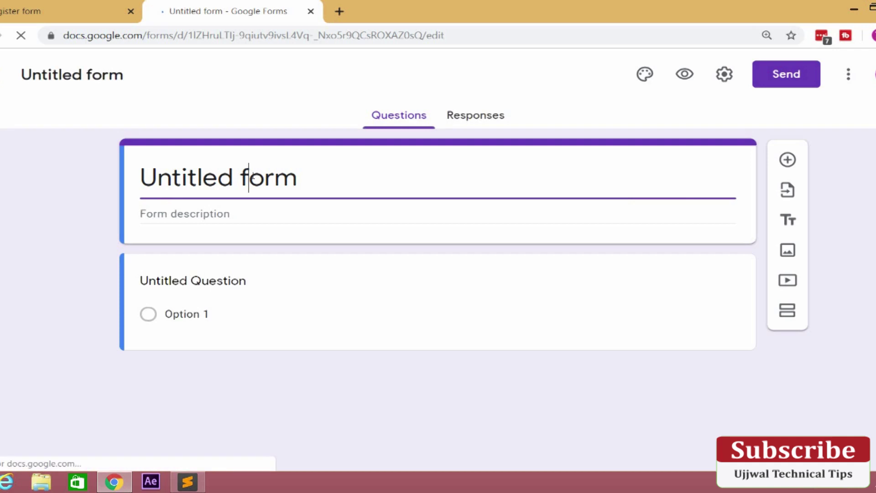
{"action": "triple_click", "coordinate": [298, 171]}
{"action": "type", "text": "Register "}
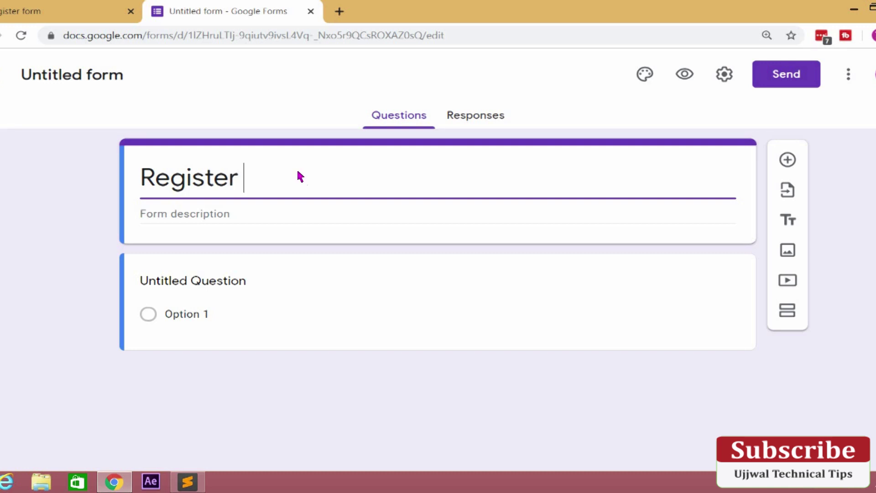
{"action": "type", "text": "Form"}
{"action": "left_click", "coordinate": [411, 249]}
{"action": "left_click", "coordinate": [786, 160]}
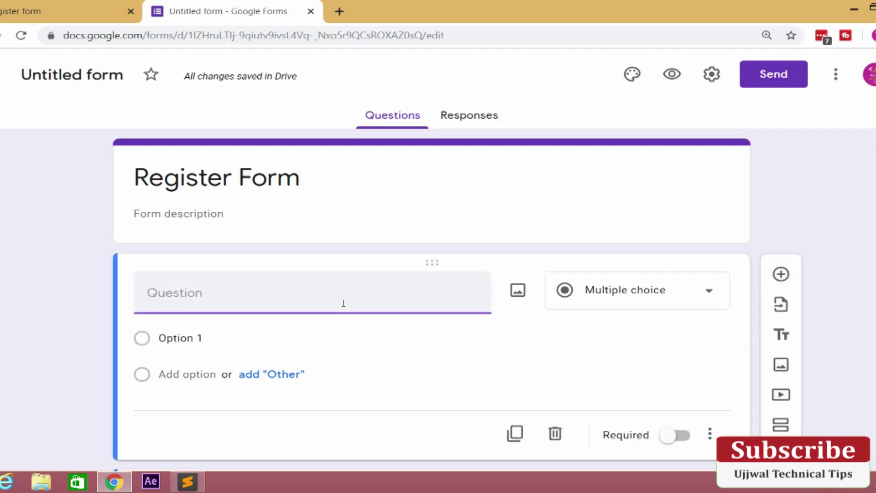
Create the Name, Email and Phone short-answer questions by duplicating and retitling
{"action": "type", "text": "Name"}
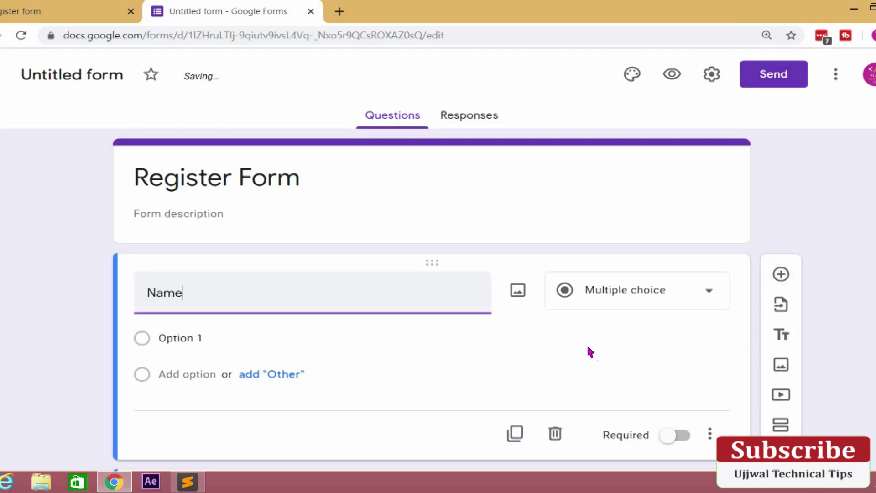
{"action": "left_click", "coordinate": [524, 407]}
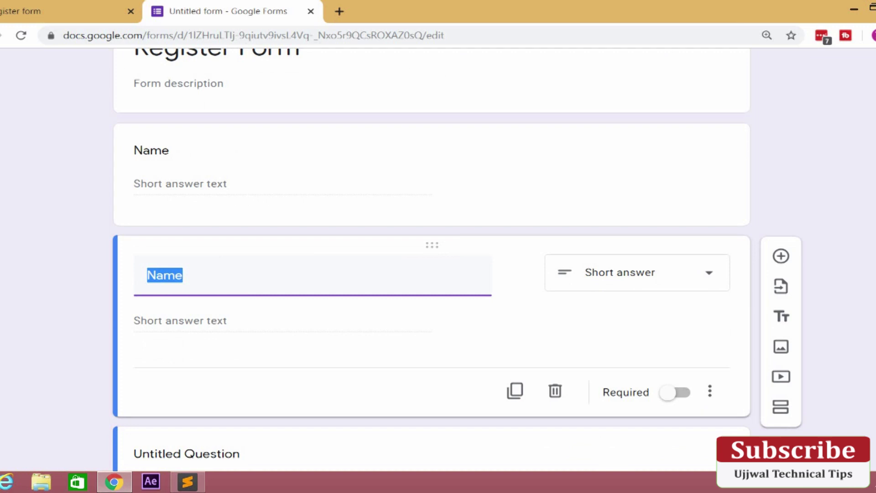
{"action": "type", "text": "Email"}
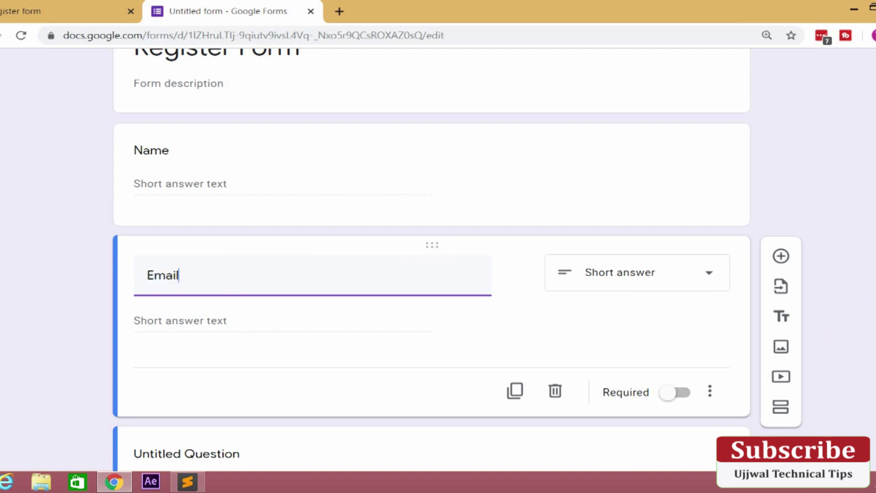
{"action": "scroll", "coordinate": [457, 274], "scroll_direction": "down", "scroll_amount": 2}
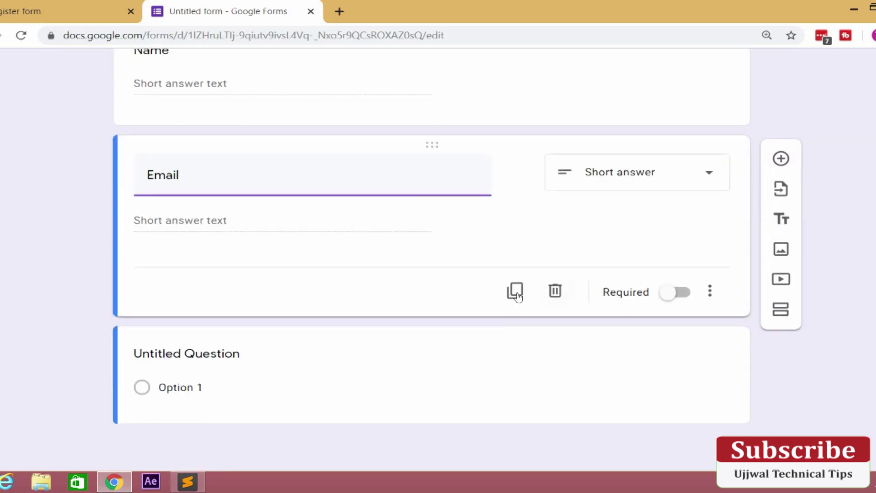
{"action": "left_click", "coordinate": [515, 293]}
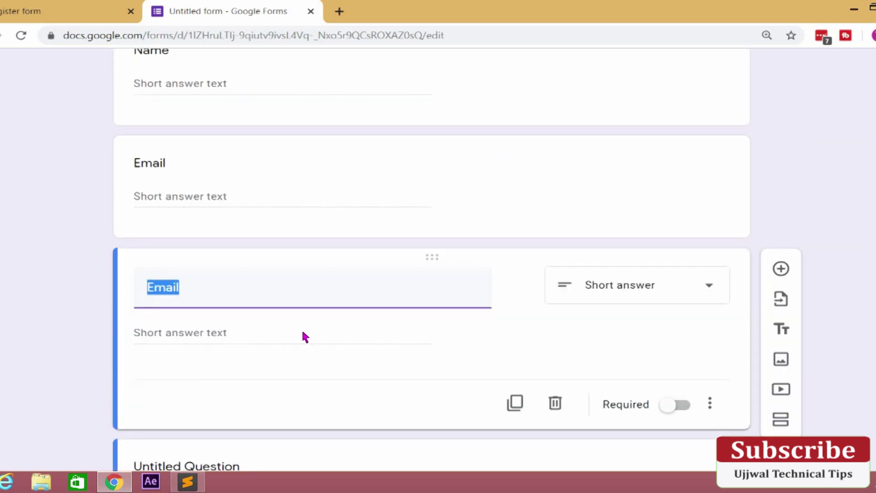
{"action": "type", "text": "Phone"}
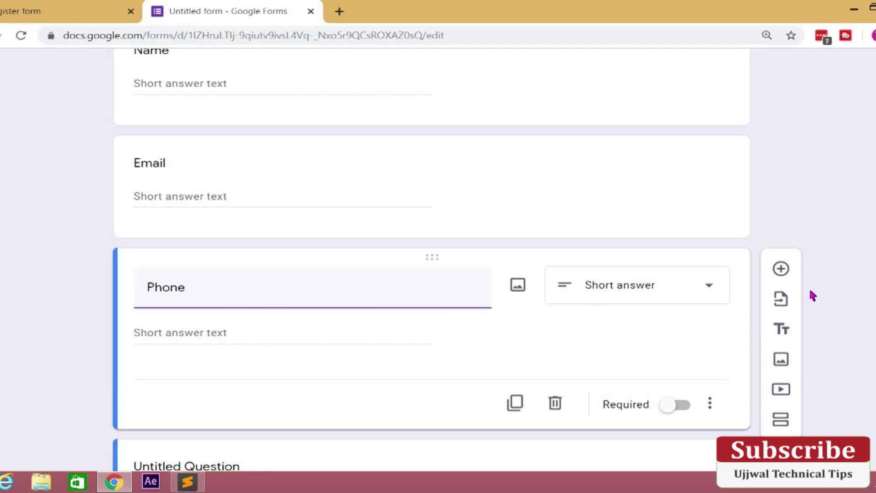
Delete the leftover Untitled Question and preview the form
{"action": "scroll", "coordinate": [732, 358], "scroll_direction": "down", "scroll_amount": 3}
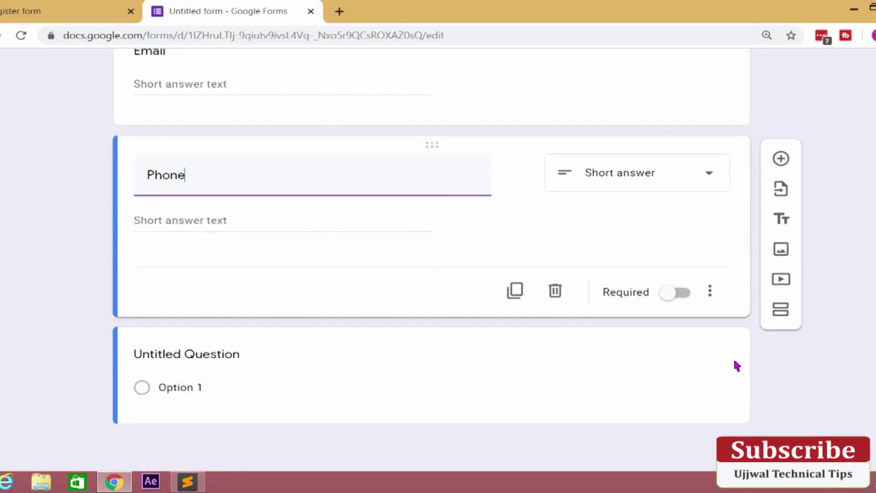
{"action": "left_click", "coordinate": [414, 349]}
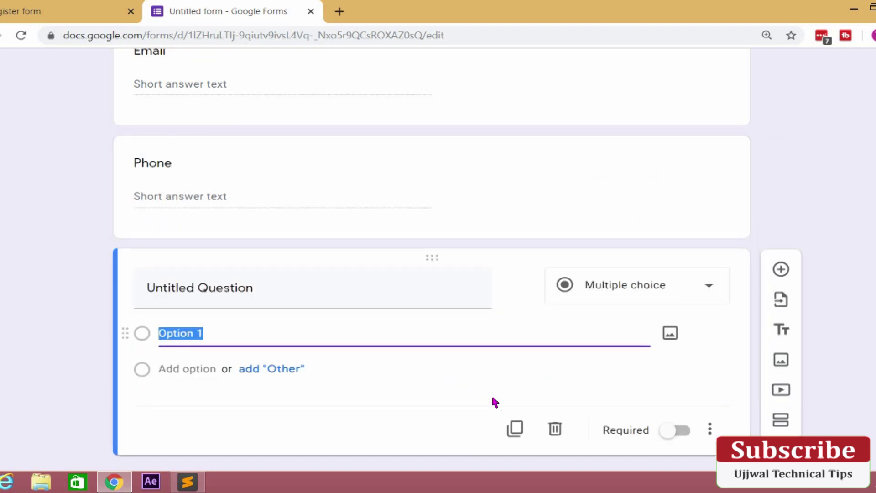
{"action": "left_click", "coordinate": [555, 429]}
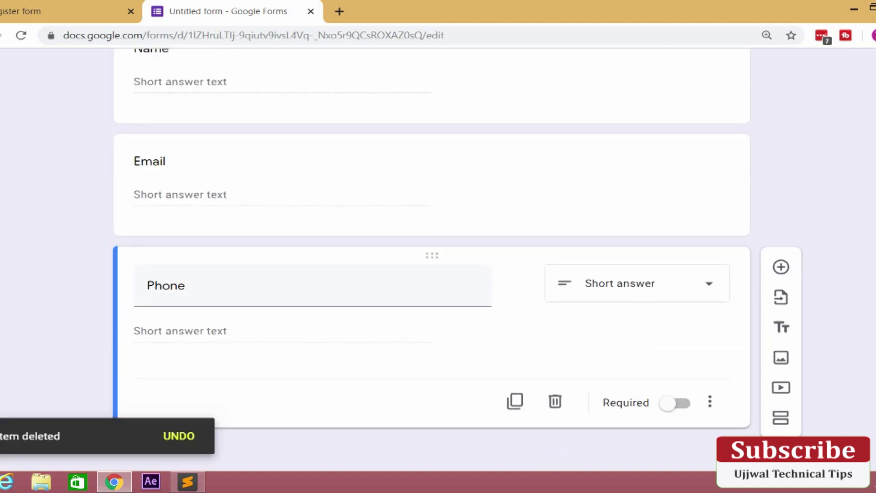
{"action": "scroll", "coordinate": [431, 260], "scroll_direction": "up", "scroll_amount": 5}
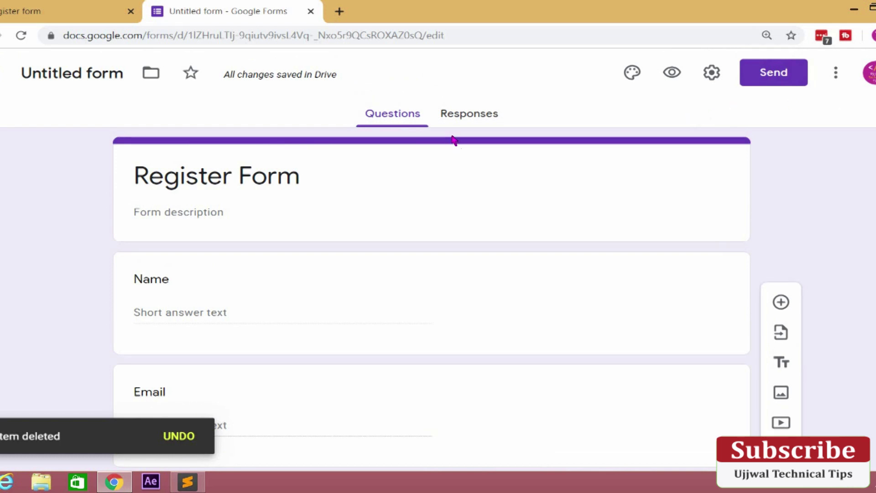
{"action": "left_click", "coordinate": [670, 73]}
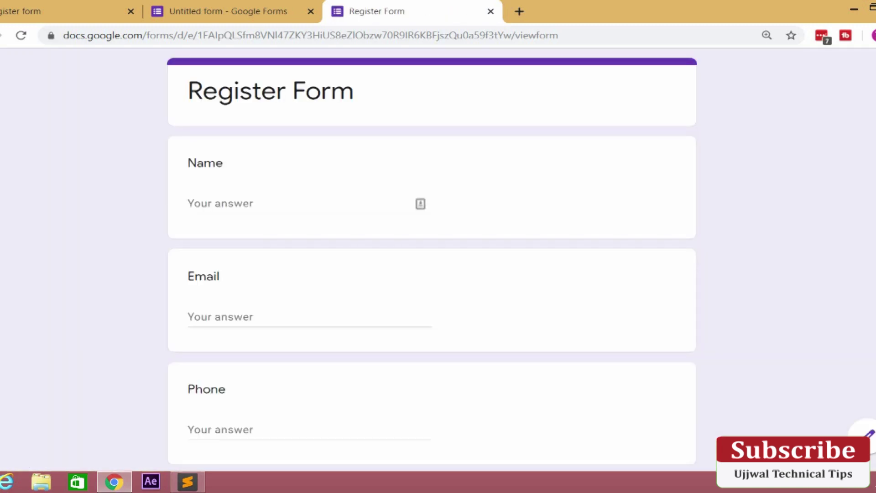
Check the preview's Name, Email and Phone answer fields
{"action": "scroll", "coordinate": [432, 260], "scroll_direction": "down", "scroll_amount": 3}
{"action": "scroll", "coordinate": [431, 260], "scroll_direction": "up", "scroll_amount": 3}
{"action": "scroll", "coordinate": [431, 257], "scroll_direction": "down", "scroll_amount": 3}
{"action": "scroll", "coordinate": [431, 257], "scroll_direction": "up", "scroll_amount": 3}
{"action": "key", "text": "Tab"}
{"action": "key", "text": "Tab"}
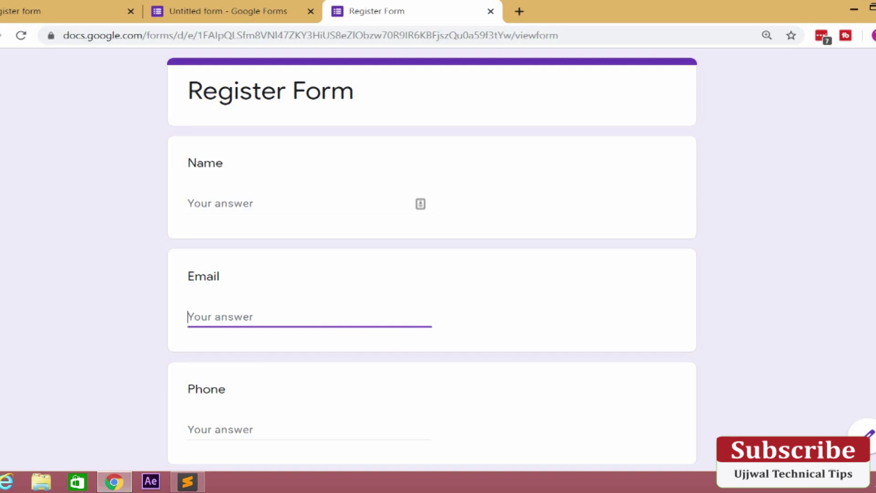
{"action": "scroll", "coordinate": [799, 86], "scroll_direction": "down", "scroll_amount": 3}
{"action": "scroll", "coordinate": [799, 86], "scroll_direction": "up", "scroll_amount": 3}
Show the editor's Responses page with 0 responses
{"action": "left_click", "coordinate": [230, 12]}
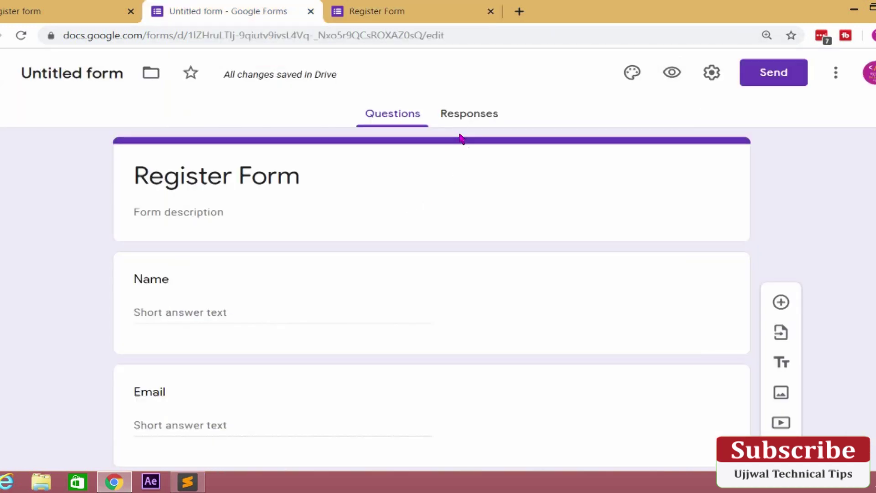
{"action": "left_click", "coordinate": [462, 113]}
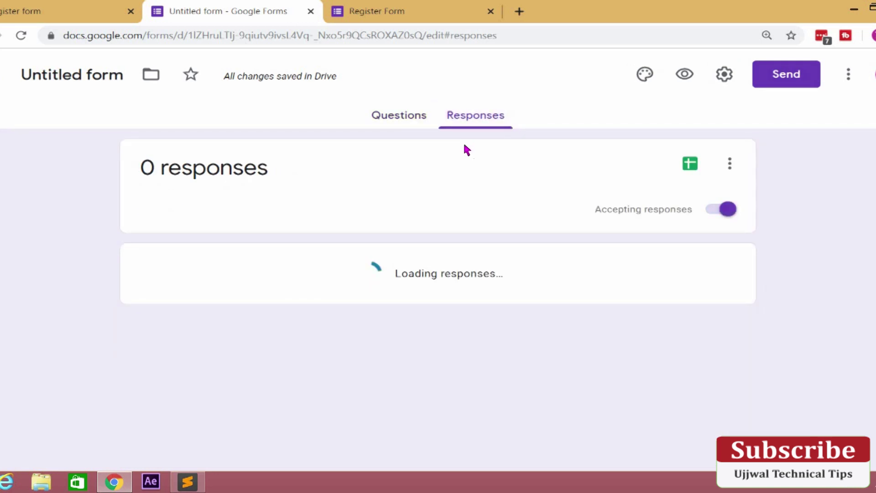
{"action": "left_click", "coordinate": [404, 8]}
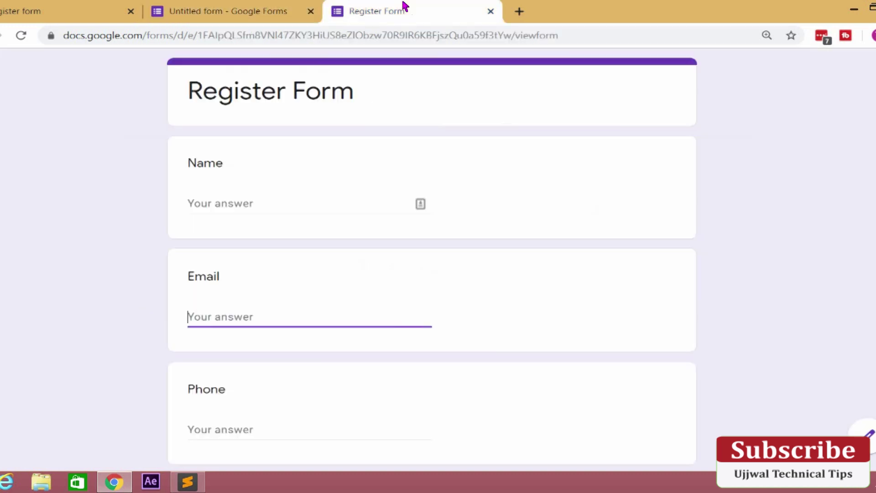
{"action": "left_click", "coordinate": [232, 8]}
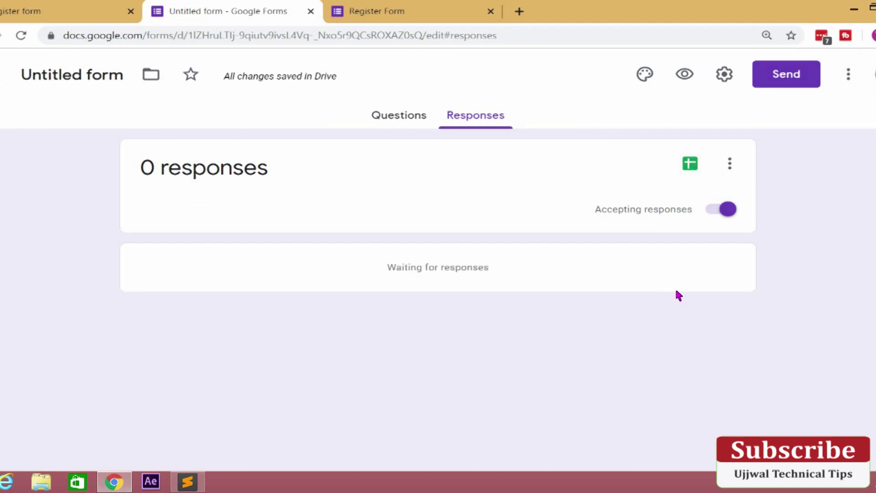
Link the form's responses to a new spreadsheet named 'getdata'
{"action": "left_click", "coordinate": [690, 163]}
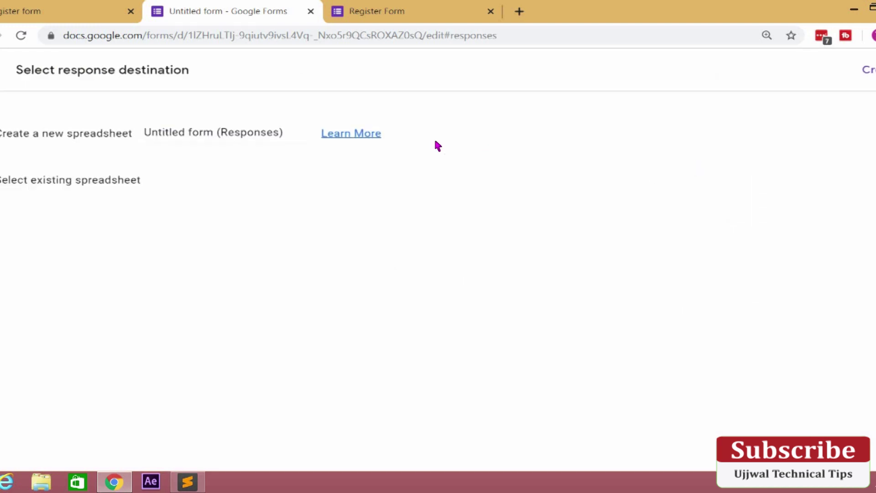
{"action": "left_click", "coordinate": [290, 131]}
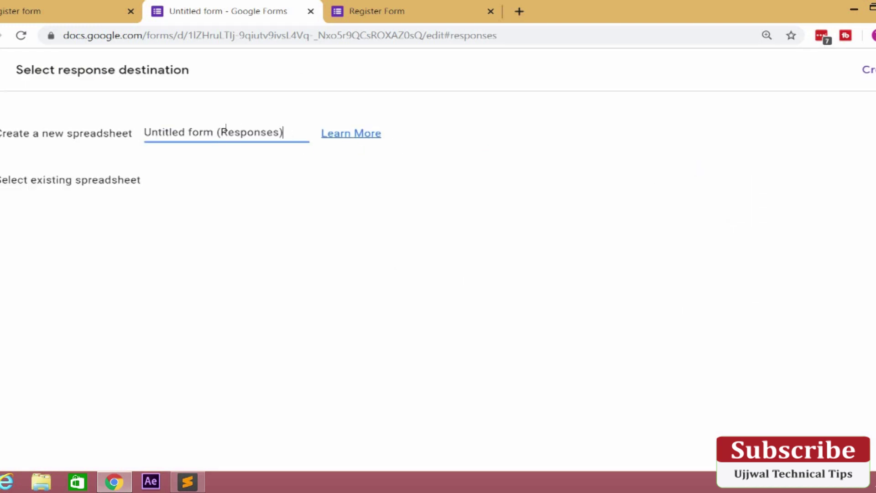
{"action": "left_click_drag", "start_coordinate": [289, 132], "coordinate": [135, 131]}
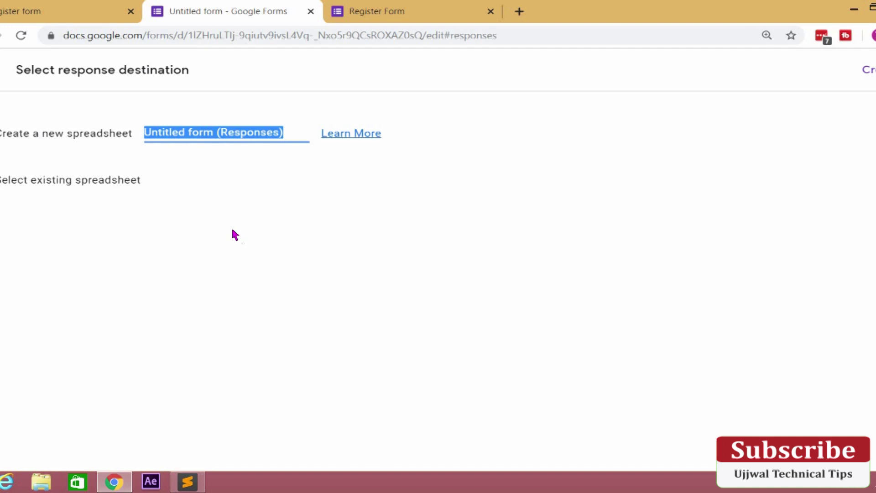
{"action": "type", "text": "respon"}
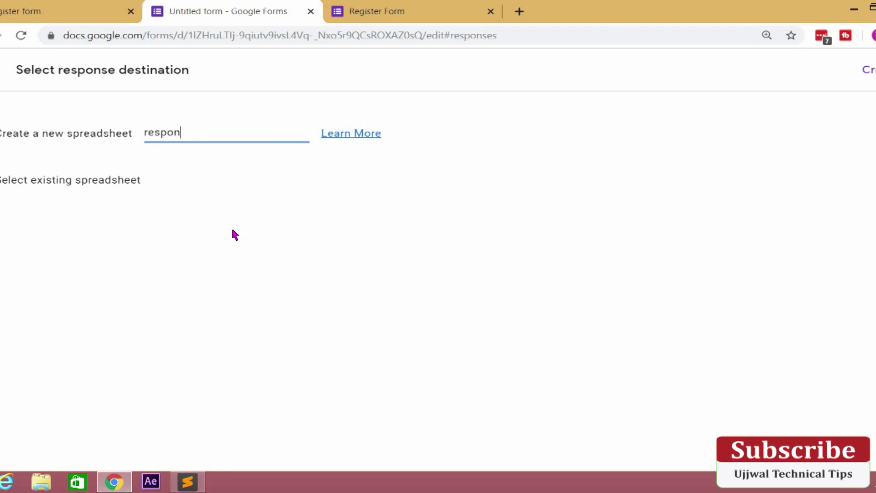
{"action": "key", "text": "BackSpace"}
{"action": "key", "text": "BackSpace"}
{"action": "key", "text": "BackSpace"}
{"action": "key", "text": "BackSpace"}
{"action": "key", "text": "BackSpace"}
{"action": "type", "text": "getdata"}
{"action": "left_click", "coordinate": [870, 69]}
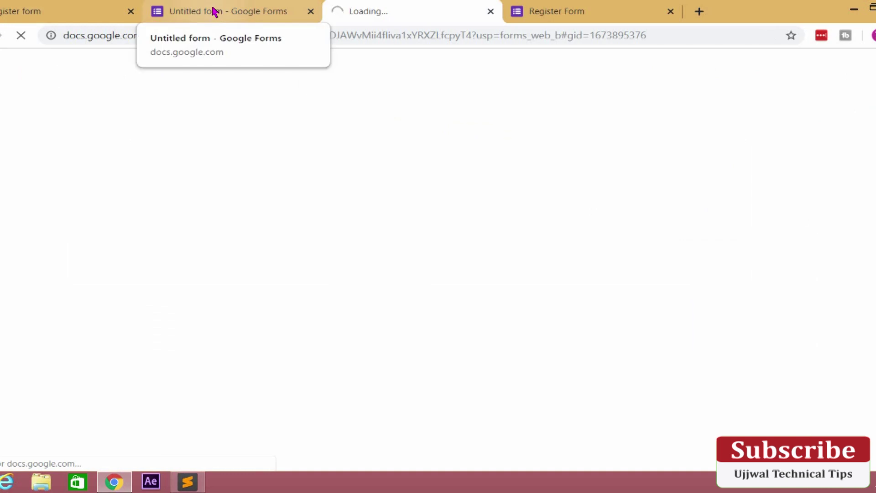
{"action": "left_click", "coordinate": [270, 8]}
View the getdata sheet's Timestamp, Name, Email, Phone headers, then go to the live form
{"action": "left_click", "coordinate": [400, 4]}
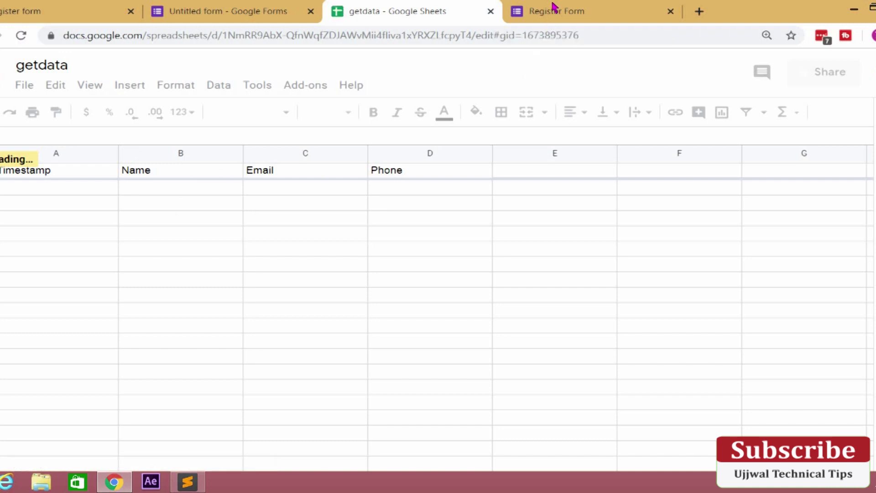
{"action": "left_click", "coordinate": [569, 18]}
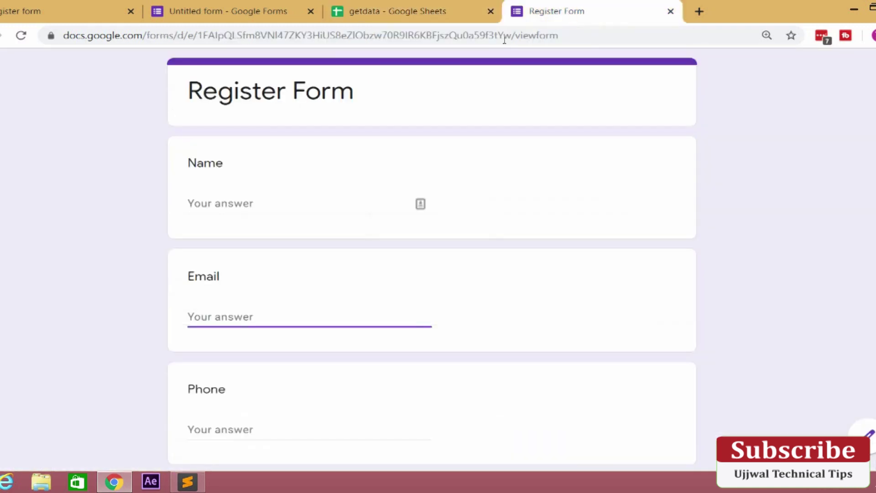
Copy the live form's URL without /viewform and bring up form.html in Sublime Text
{"action": "left_click", "coordinate": [512, 36]}
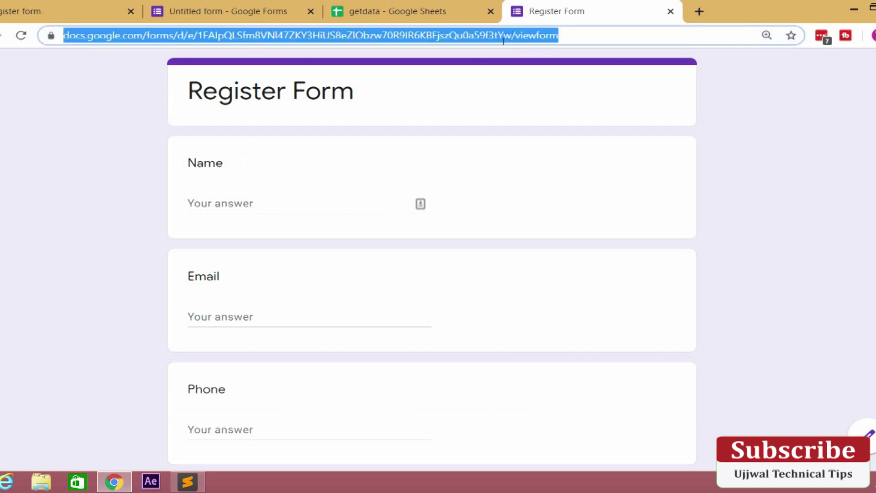
{"action": "left_click", "coordinate": [518, 39]}
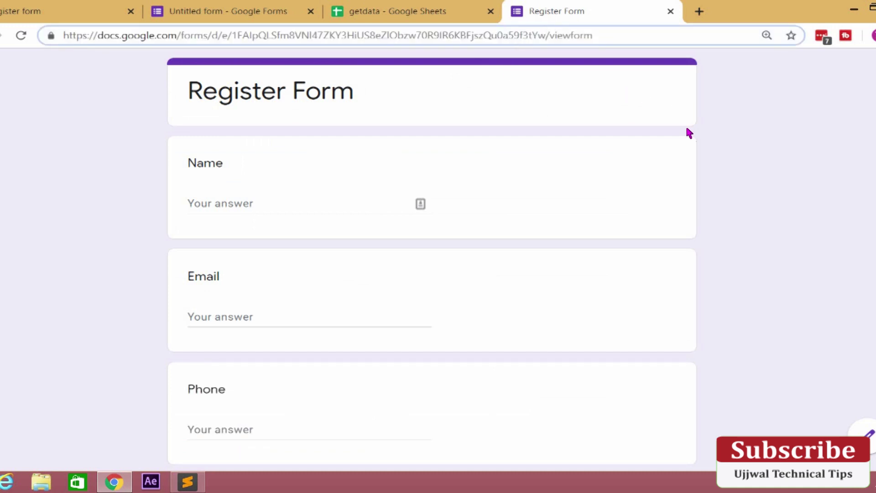
{"action": "key", "text": "shift+Home"}
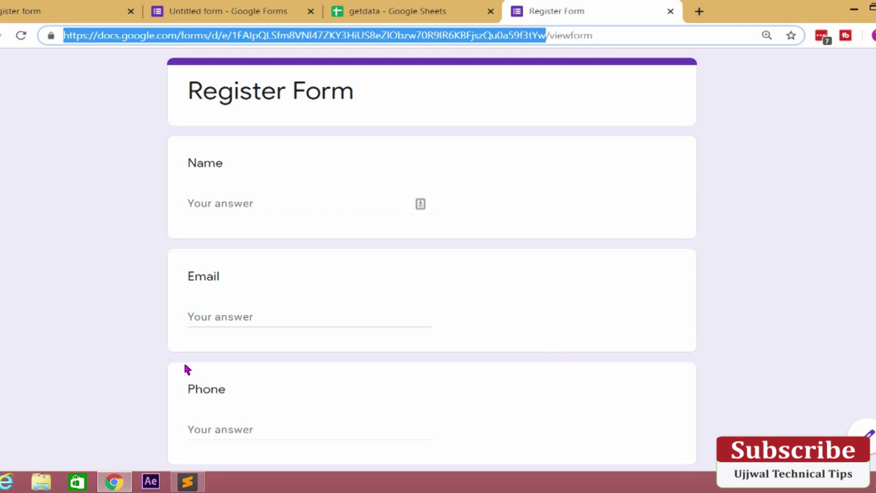
{"action": "left_click", "coordinate": [187, 481]}
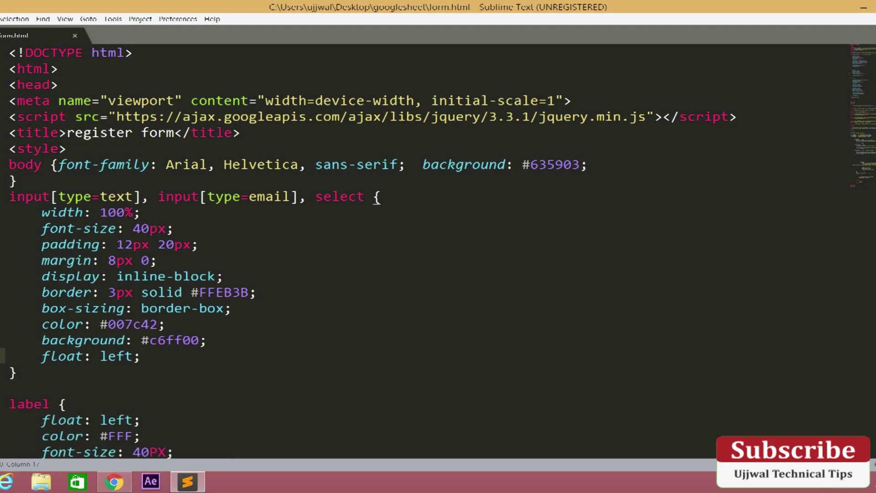
Paste the Register Form's URL over the old $.ajax url in form.html and save
{"action": "scroll", "coordinate": [369, 251], "scroll_direction": "down", "scroll_amount": 10}
{"action": "scroll", "coordinate": [368, 251], "scroll_direction": "down", "scroll_amount": 10}
{"action": "scroll", "coordinate": [368, 251], "scroll_direction": "down", "scroll_amount": 10}
{"action": "scroll", "coordinate": [368, 251], "scroll_direction": "down", "scroll_amount": 5}
{"action": "scroll", "coordinate": [320, 228], "scroll_direction": "up", "scroll_amount": 3}
{"action": "scroll", "coordinate": [319, 228], "scroll_direction": "up", "scroll_amount": 1}
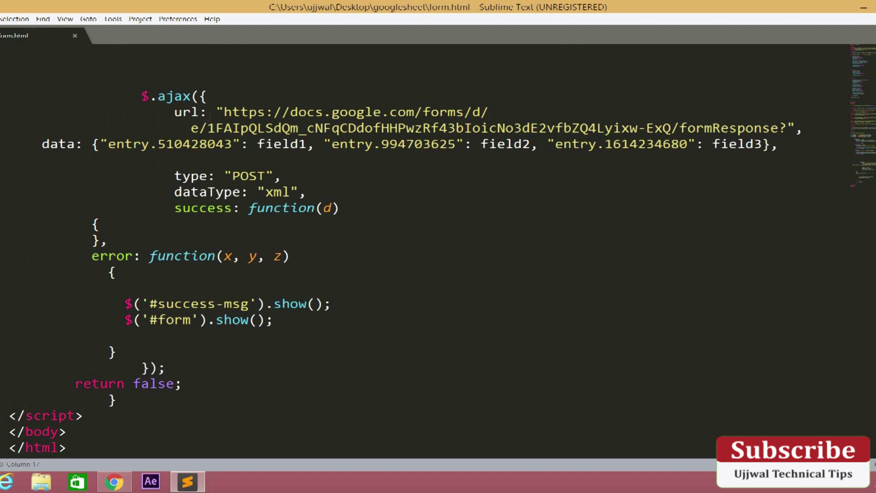
{"action": "mouse_move", "coordinate": [224, 112]}
{"action": "left_mouse_down"}
{"action": "mouse_move", "coordinate": [668, 116]}
{"action": "mouse_move", "coordinate": [671, 132]}
{"action": "left_mouse_up"}
{"action": "key", "text": "ctrl+z"}
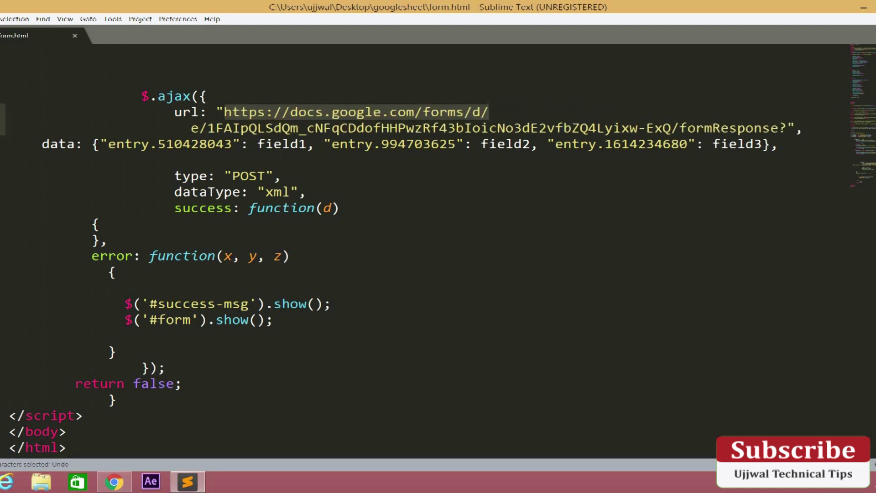
{"action": "left_click_drag", "start_coordinate": [489, 112], "coordinate": [564, 128]}
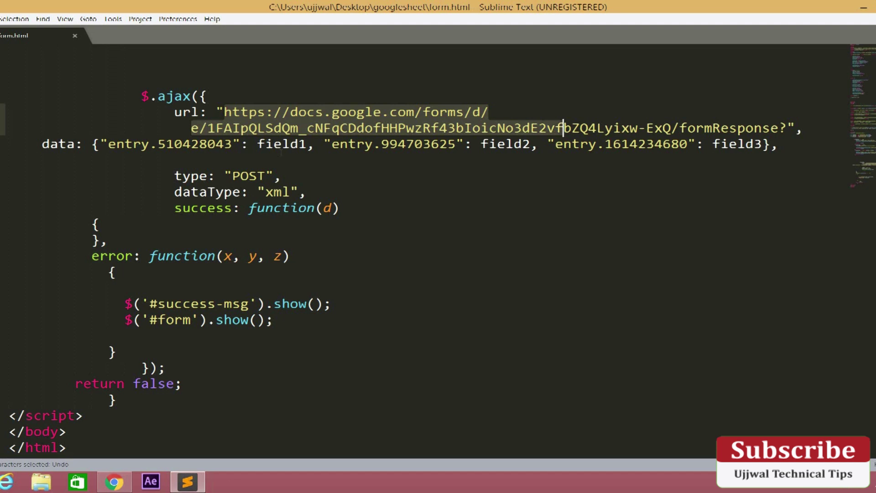
{"action": "left_click_drag", "start_coordinate": [563, 127], "coordinate": [671, 127]}
{"action": "key", "text": "ctrl+v"}
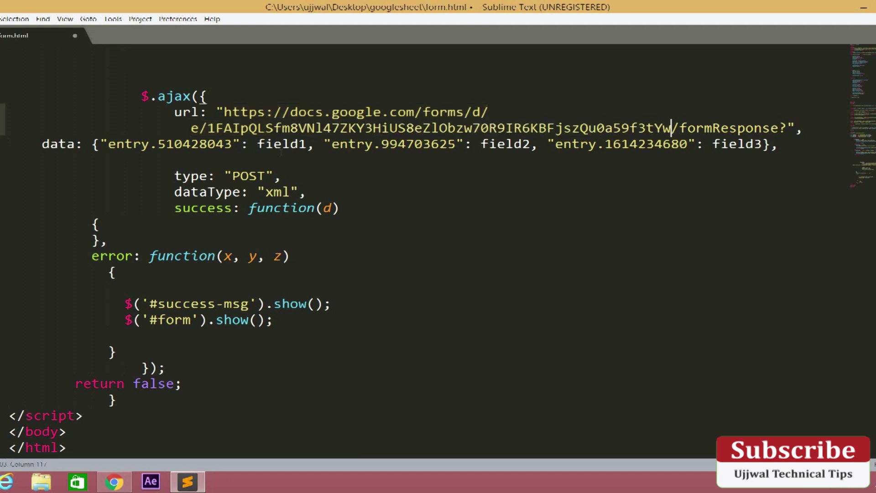
{"action": "key", "text": "ctrl+s"}
{"action": "key", "text": "alt+Tab"}
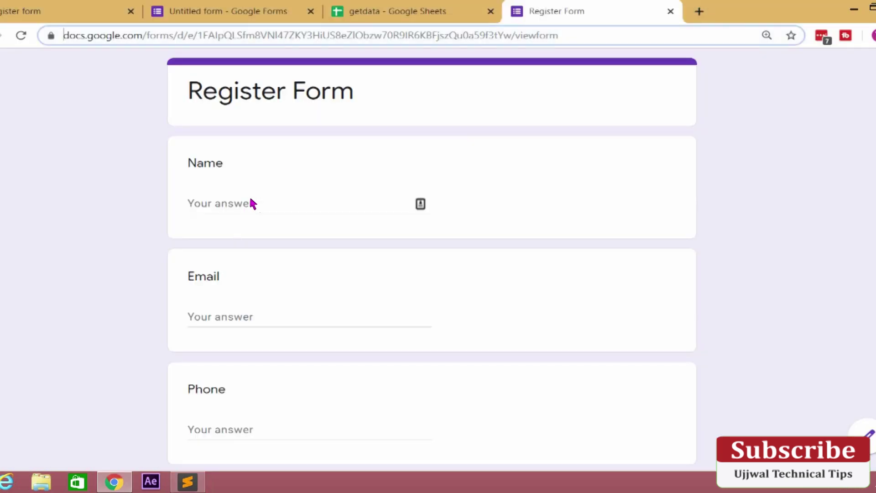
Inspect the Name field and select its entry.96120036 ID
{"action": "right_click", "coordinate": [250, 201]}
{"action": "left_click", "coordinate": [292, 397]}
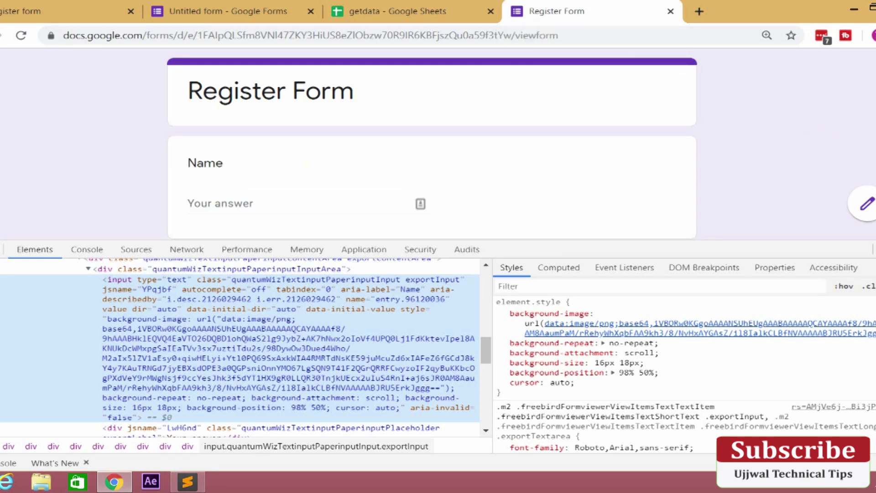
{"action": "key", "text": "F12"}
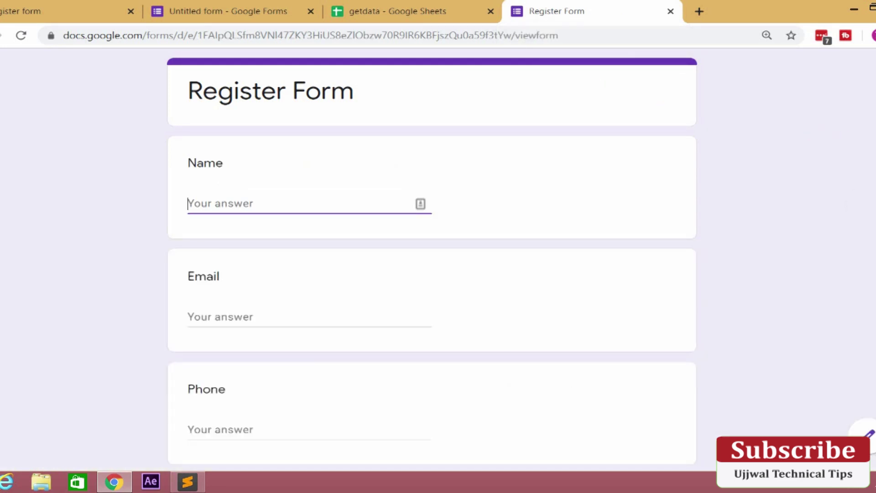
{"action": "scroll", "coordinate": [432, 256], "scroll_direction": "down", "scroll_amount": 3}
{"action": "scroll", "coordinate": [432, 256], "scroll_direction": "up", "scroll_amount": 3}
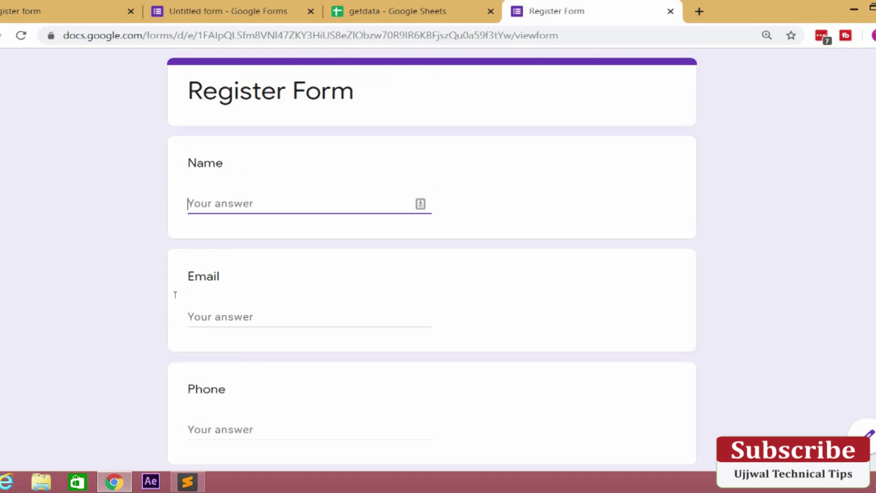
{"action": "right_click", "coordinate": [217, 203]}
{"action": "left_click", "coordinate": [276, 403]}
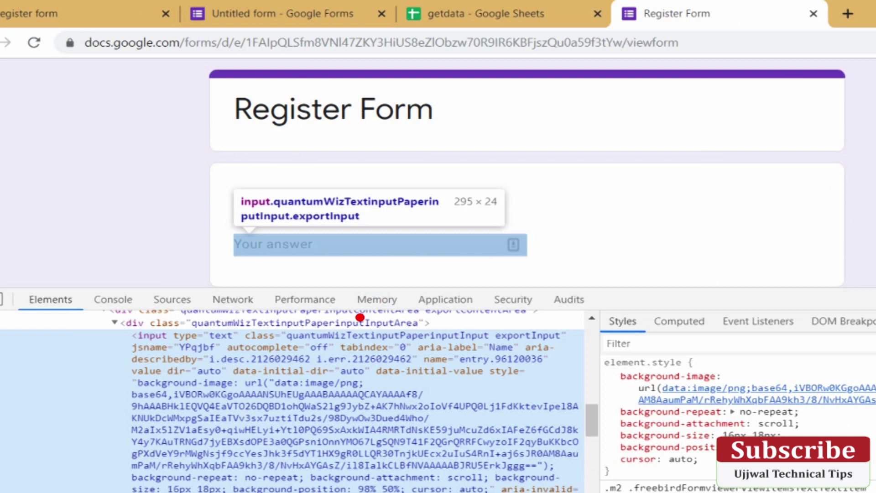
{"action": "mouse_move", "coordinate": [410, 355]}
{"action": "left_mouse_down"}
{"action": "mouse_move", "coordinate": [552, 346]}
{"action": "mouse_move", "coordinate": [413, 355]}
{"action": "left_mouse_up"}
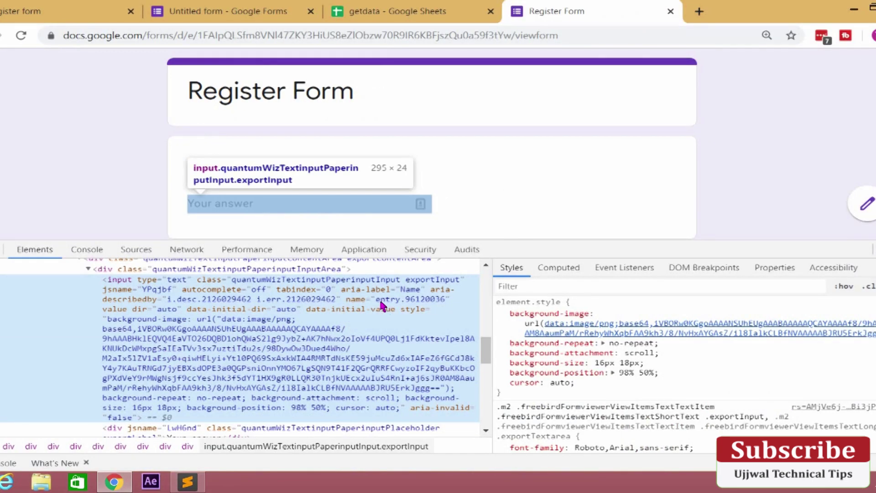
{"action": "double_click", "coordinate": [398, 299]}
{"action": "key", "text": "ctrl+c"}
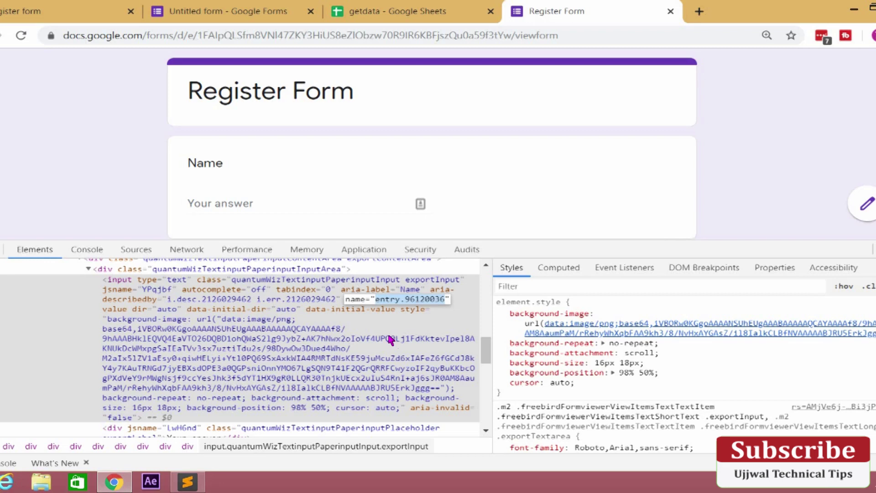
Paste entry.96120036 into a new Notepad note
{"action": "key", "text": "super+r"}
{"action": "key", "text": "Return"}
{"action": "key", "text": "ctrl+v"}
{"action": "key", "text": "Return"}
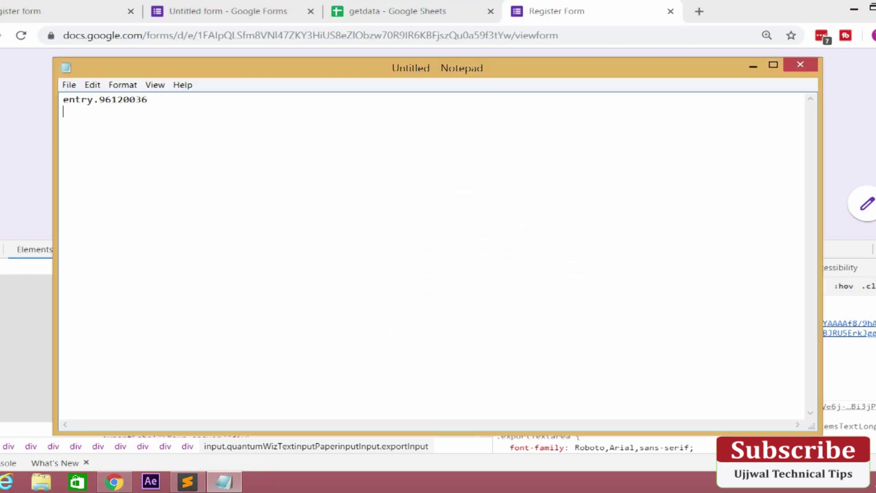
{"action": "key", "text": "alt+Tab"}
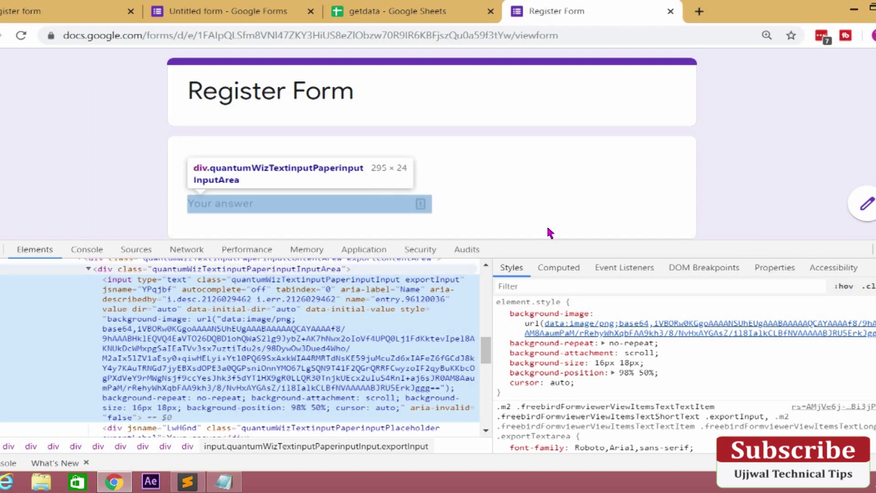
Copy the Email field's ID entry.880348625 into the Notepad note
{"action": "double_click", "coordinate": [319, 347]}
{"action": "left_click", "coordinate": [251, 203]}
{"action": "scroll", "coordinate": [251, 172], "scroll_direction": "down", "scroll_amount": 3}
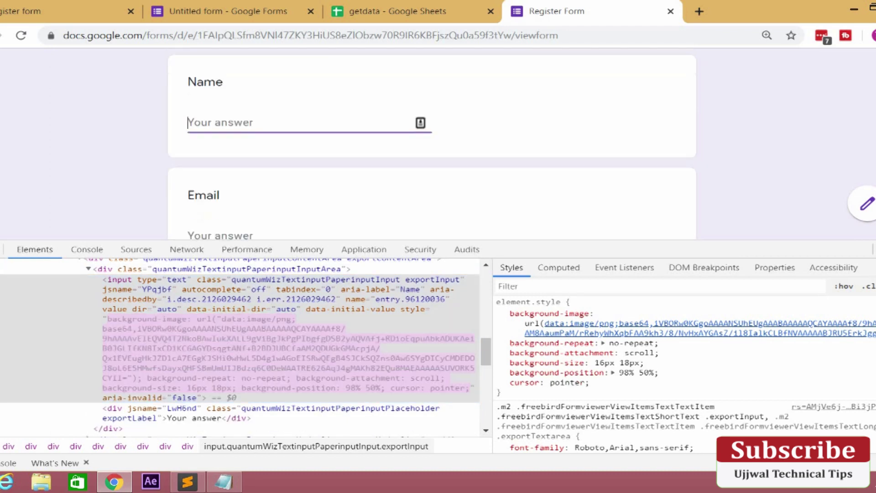
{"action": "right_click", "coordinate": [253, 168]}
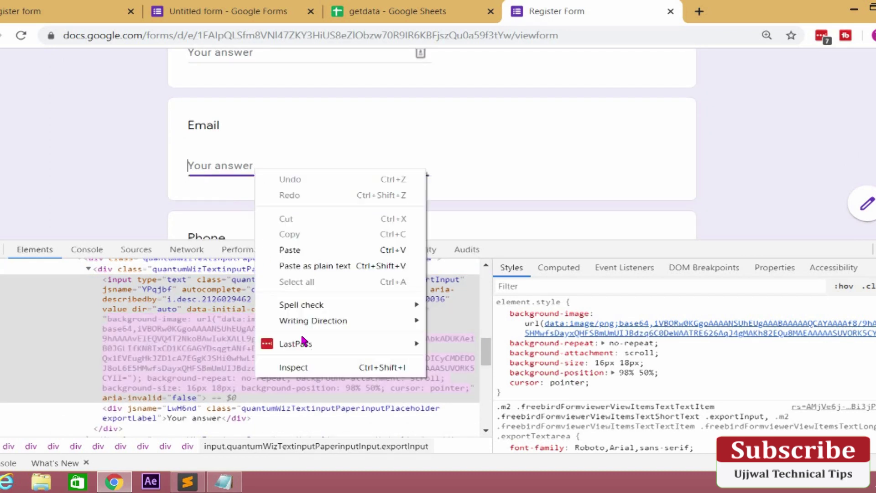
{"action": "left_click", "coordinate": [324, 372]}
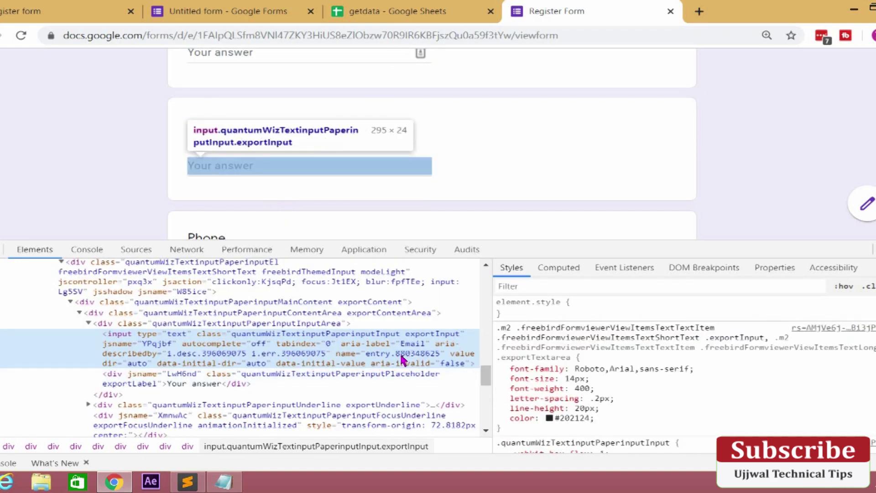
{"action": "double_click", "coordinate": [403, 354]}
{"action": "key", "text": "ctrl+c"}
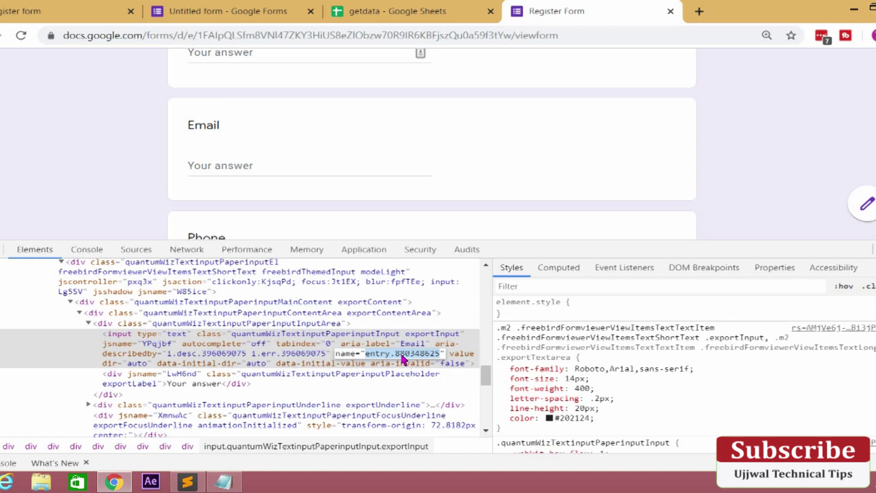
{"action": "key", "text": "alt+Tab"}
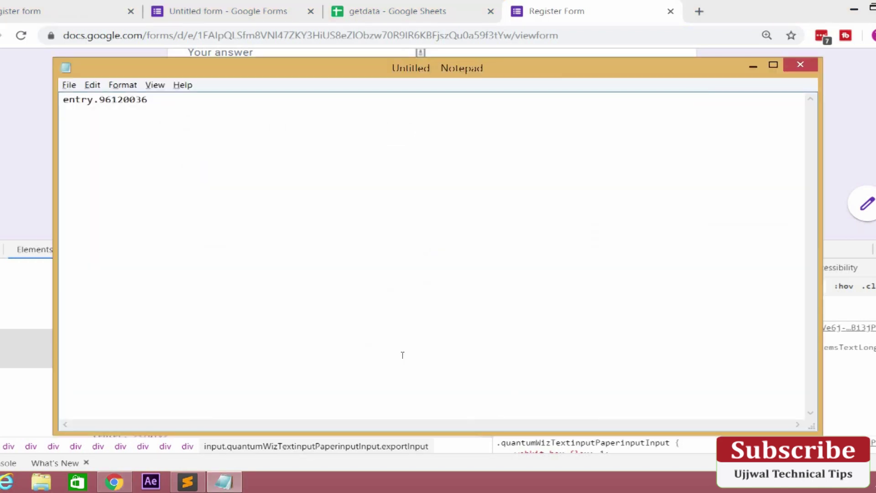
{"action": "key", "text": "Return"}
{"action": "key", "text": "Return"}
{"action": "key", "text": "ctrl+v"}
{"action": "key", "text": "Return"}
{"action": "key", "text": "Return"}
{"action": "key", "text": "alt+Tab"}
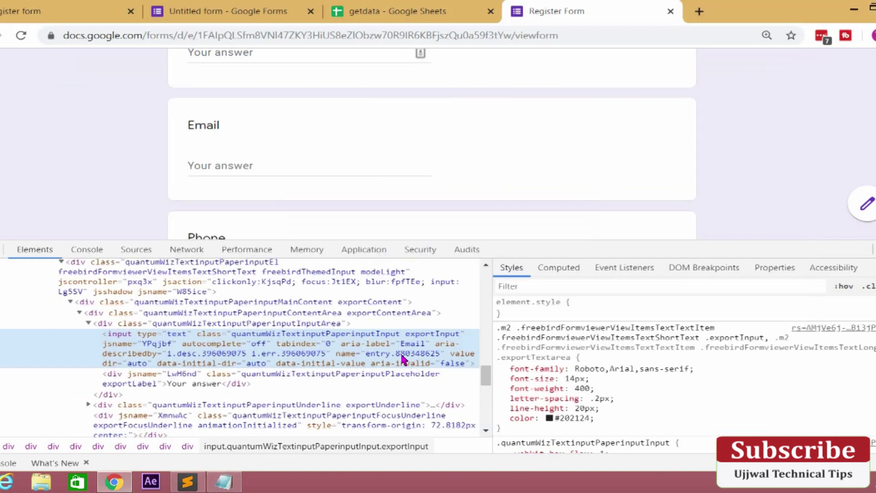
Copy the Phone field's ID entry.24307257 into the Notepad note
{"action": "scroll", "coordinate": [319, 136], "scroll_direction": "down", "scroll_amount": 2}
{"action": "left_click", "coordinate": [219, 69]}
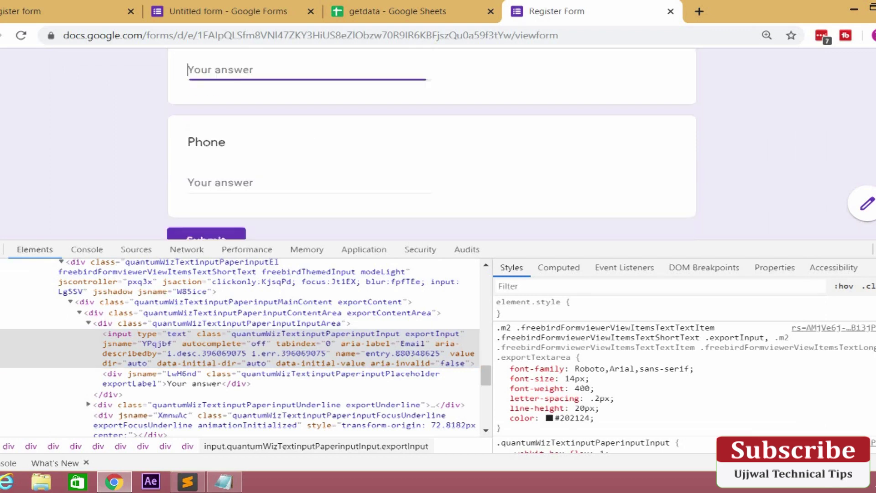
{"action": "scroll", "coordinate": [218, 177], "scroll_direction": "down", "scroll_amount": 1}
{"action": "right_click", "coordinate": [247, 166]}
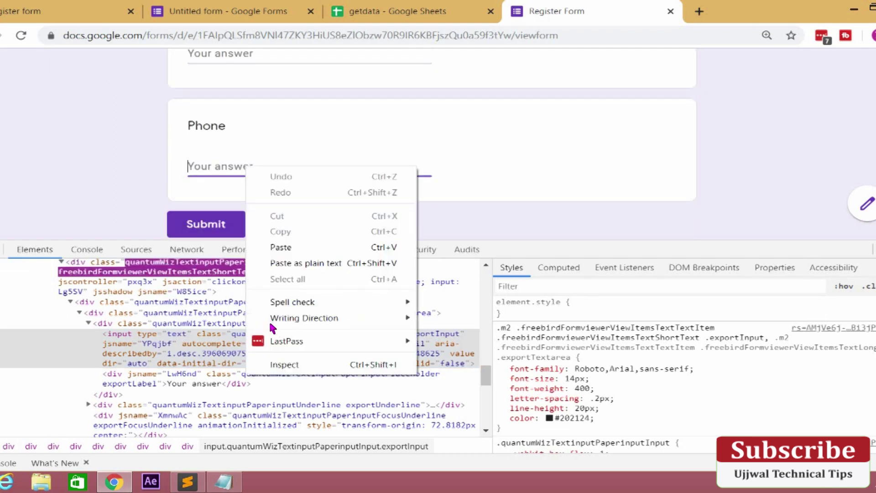
{"action": "left_click", "coordinate": [297, 362]}
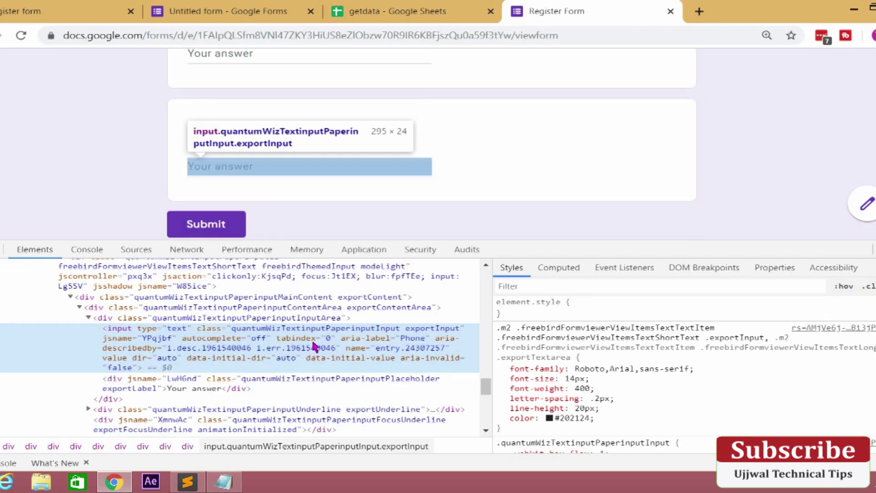
{"action": "double_click", "coordinate": [414, 348]}
{"action": "key", "text": "ctrl+c"}
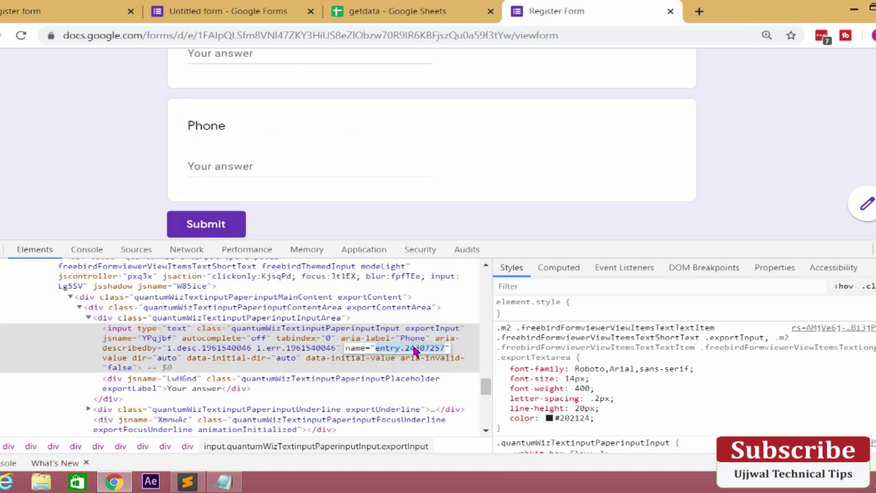
{"action": "key", "text": "alt+Tab"}
{"action": "key", "text": "ctrl+v"}
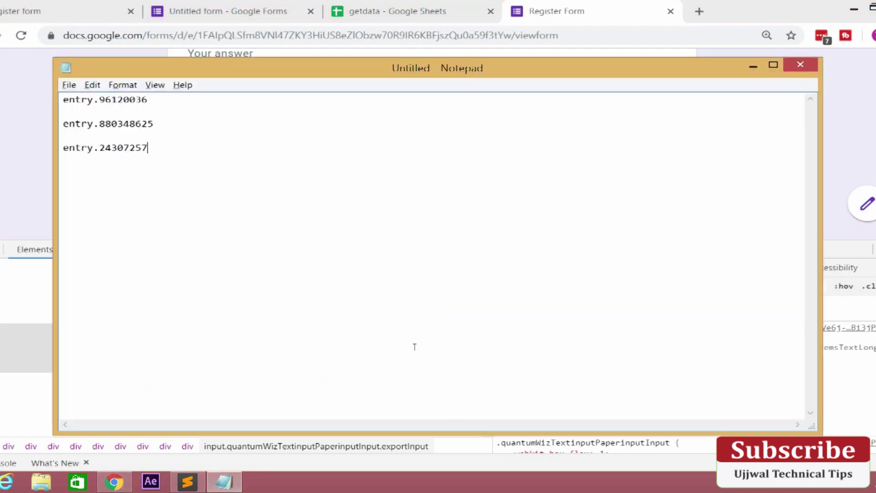
Number the three IDs 1-, 2-, 3- in the note and close the inspector
{"action": "key", "text": "ctrl+Home"}
{"action": "type", "text": "1- "}
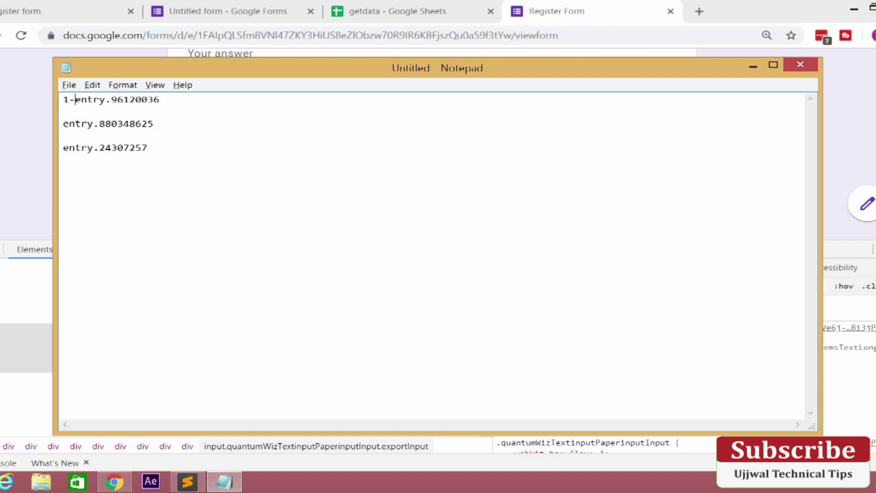
{"action": "type", "text": "2-"}
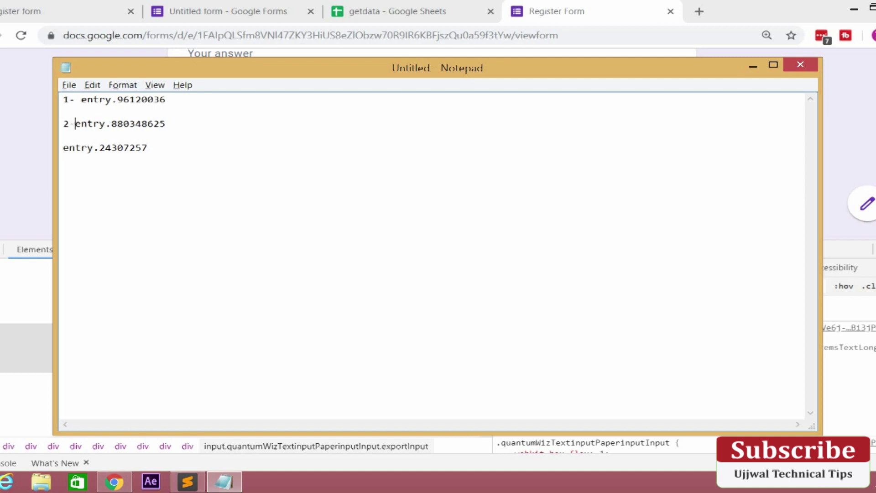
{"action": "key", "text": "Down"}
{"action": "type", "text": "3-"}
{"action": "key", "text": "alt+Tab"}
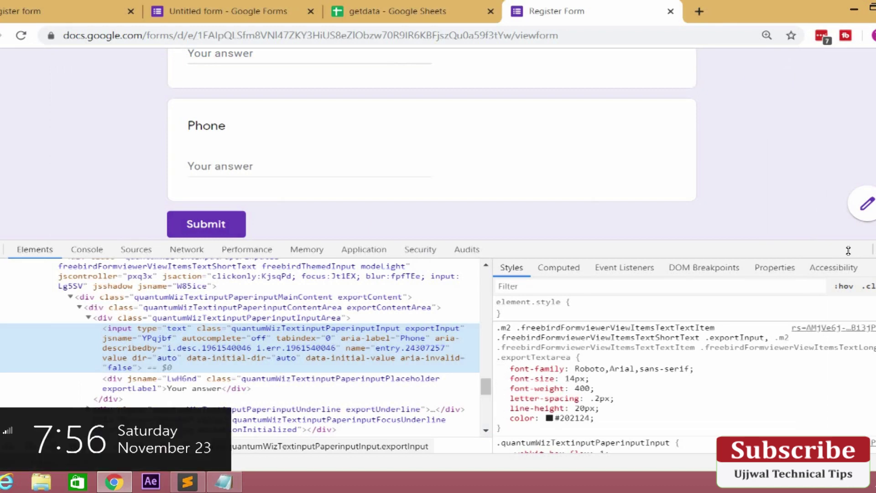
{"action": "key", "text": "F12"}
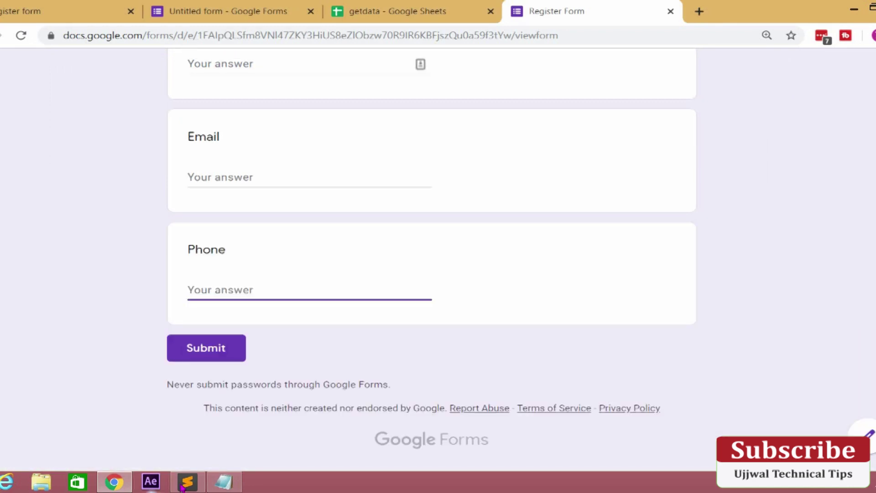
{"action": "left_click", "coordinate": [187, 482]}
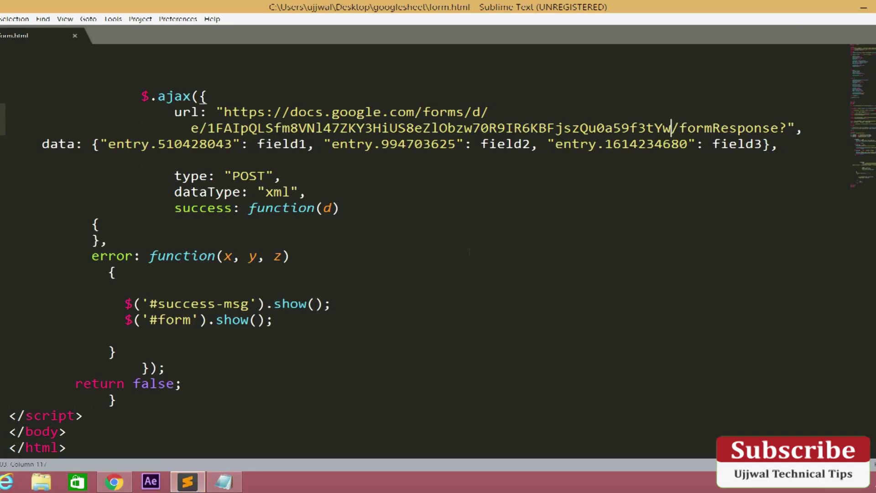
Replace the first data key entry.510428043 with entry.96120036
{"action": "key", "text": "alt+Tab"}
{"action": "key", "text": "alt+Tab"}
{"action": "key", "text": "alt+Tab"}
{"action": "key", "text": "Tab"}
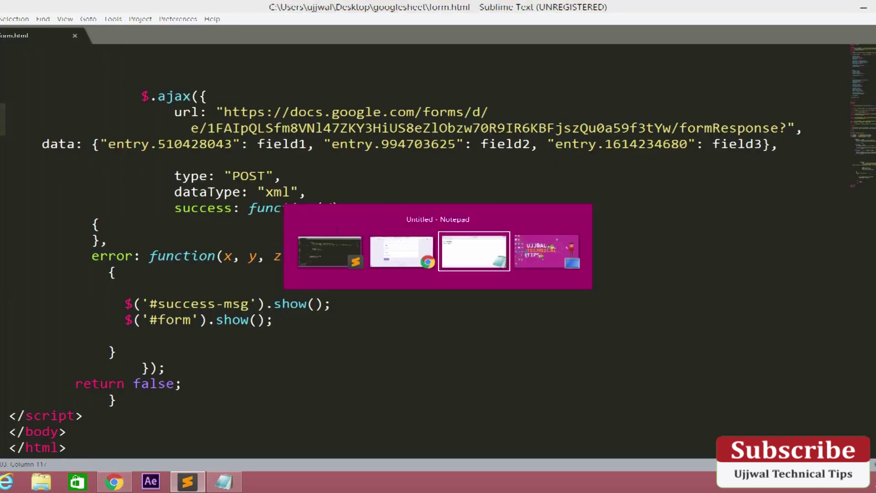
{"action": "left_click_drag", "start_coordinate": [82, 100], "coordinate": [166, 100]}
{"action": "key", "text": "ctrl+c"}
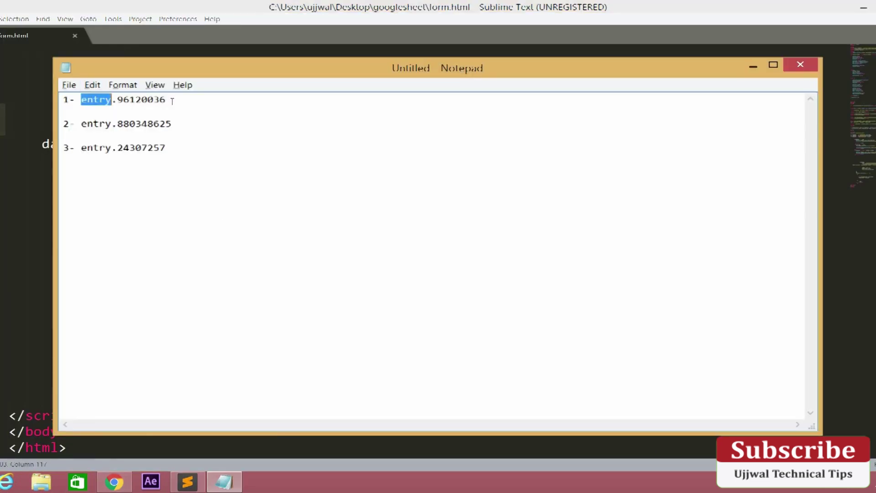
{"action": "key", "text": "alt+Tab"}
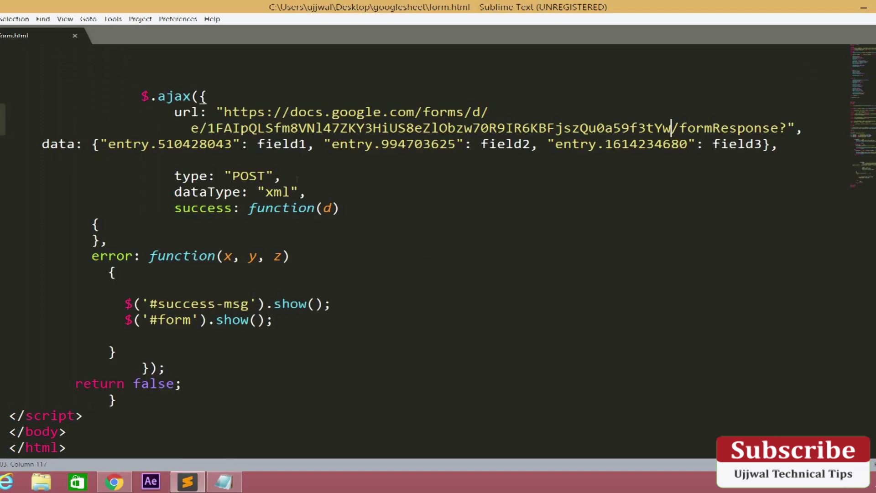
{"action": "left_click_drag", "start_coordinate": [108, 144], "coordinate": [232, 143]}
{"action": "key", "text": "ctrl+v"}
Replace the second key entry.994703625 with entry.880348625 and save
{"action": "key", "text": "alt+Tab"}
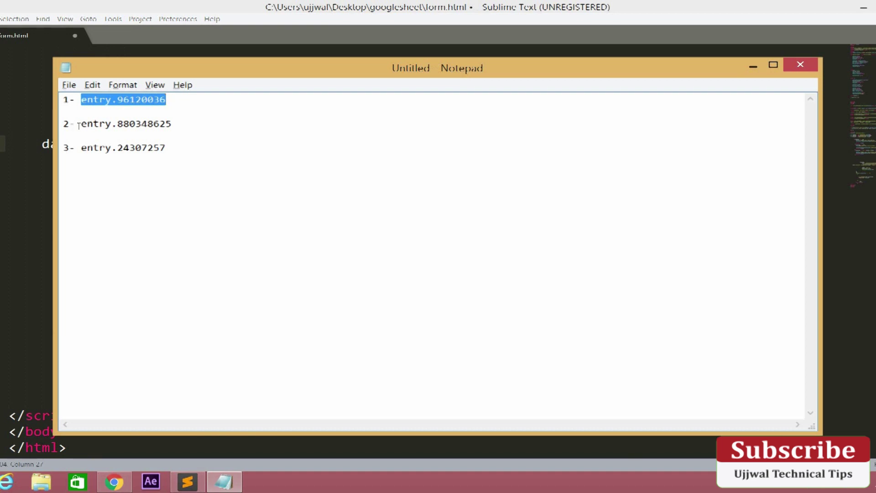
{"action": "left_click_drag", "start_coordinate": [82, 124], "coordinate": [235, 121]}
{"action": "key", "text": "ctrl+c"}
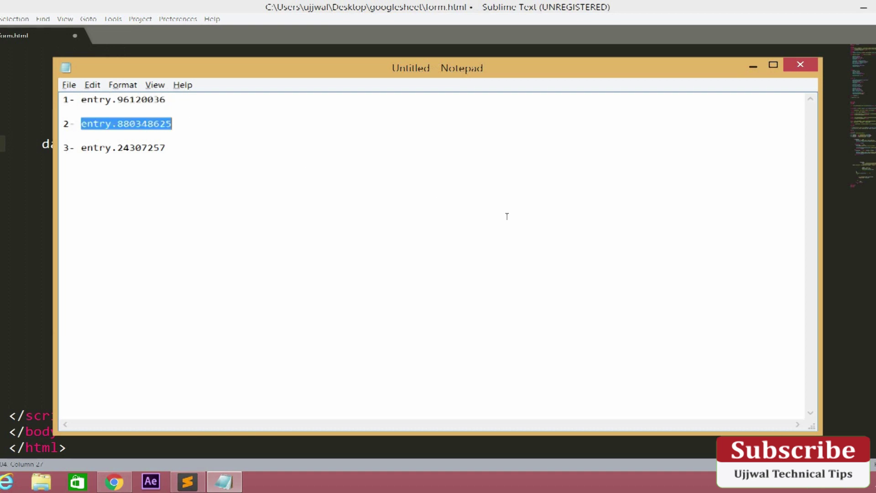
{"action": "key", "text": "alt+Tab"}
{"action": "left_click_drag", "start_coordinate": [323, 144], "coordinate": [449, 144]}
{"action": "key", "text": "ctrl+v"}
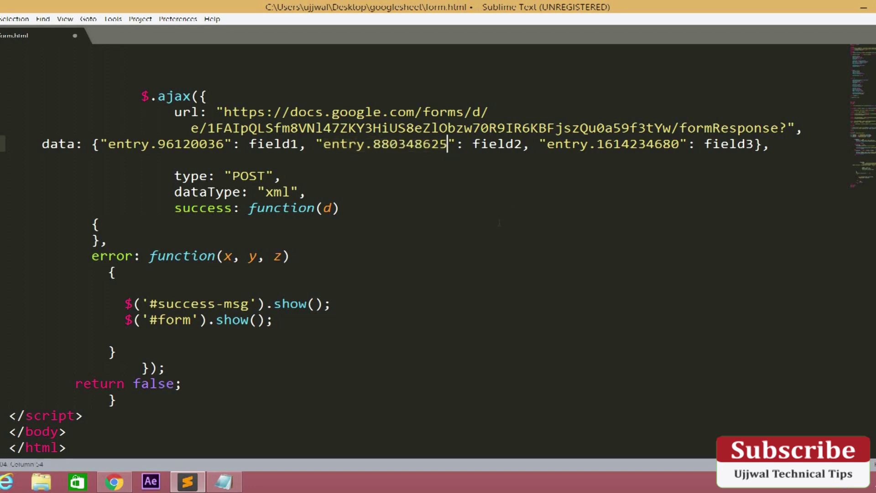
{"action": "key", "text": "ctrl+s"}
Replace the third key entry.1614234680 with entry.24307257 and save
{"action": "key", "text": "alt+Tab"}
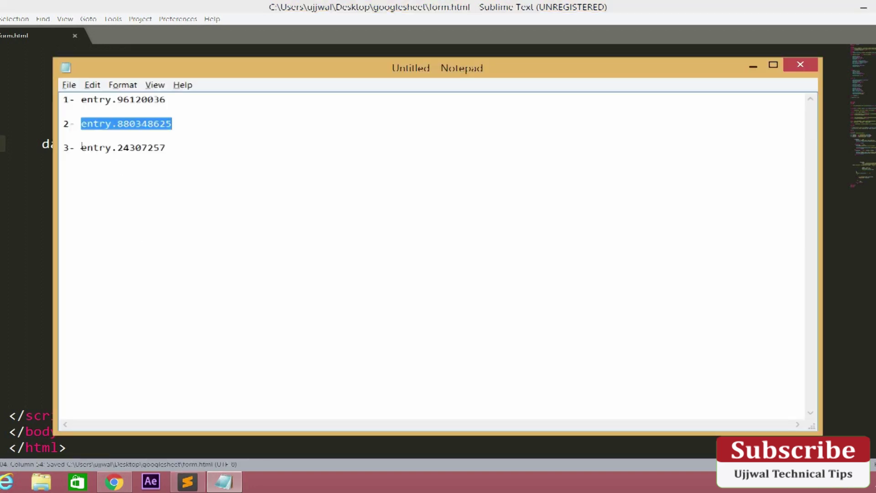
{"action": "left_click_drag", "start_coordinate": [81, 147], "coordinate": [175, 143]}
{"action": "key", "text": "alt+Tab"}
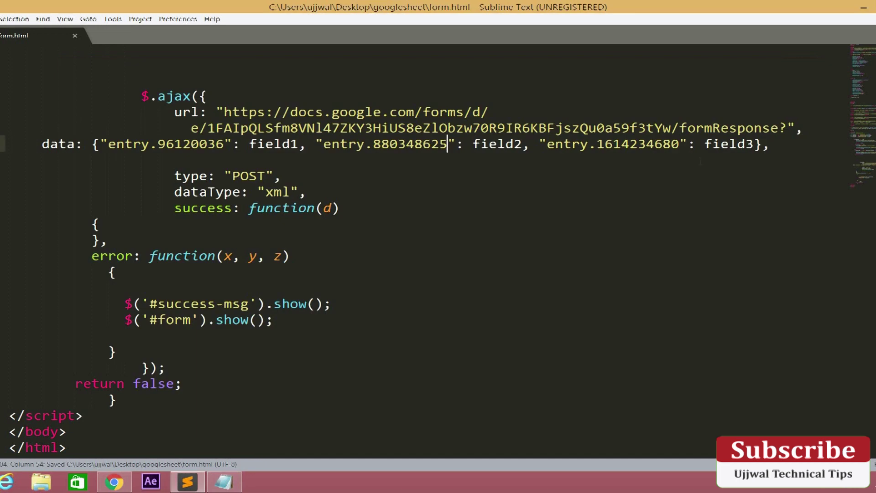
{"action": "left_click_drag", "start_coordinate": [547, 144], "coordinate": [680, 144]}
{"action": "type", "text": "entry.24307257"}
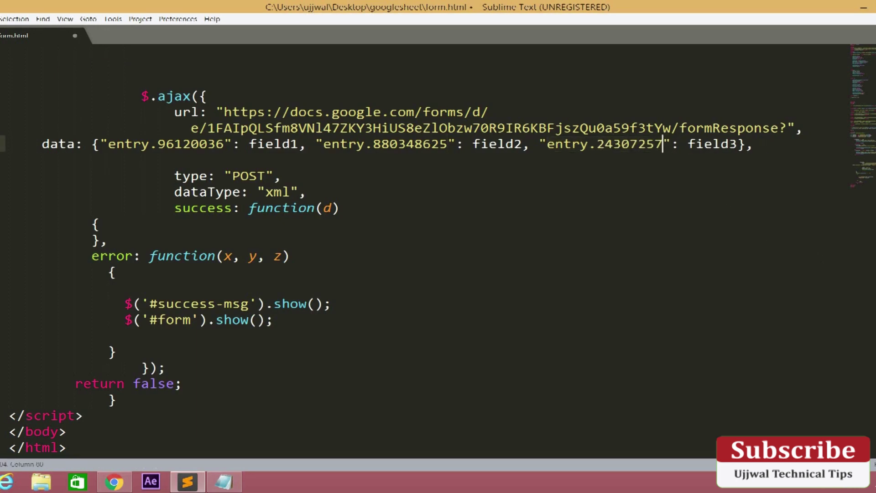
{"action": "key", "text": "ctrl+s"}
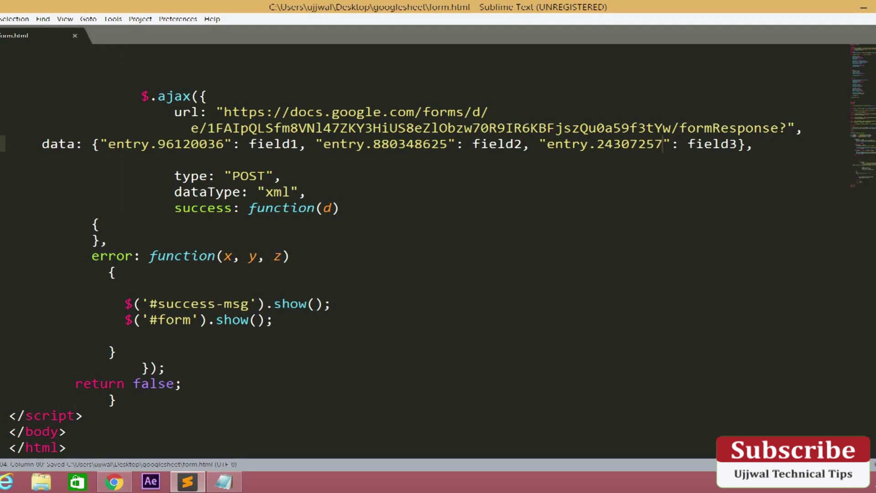
Scroll form.html to the input tags, switch to the Notepad ID list, and select the phone input's old name
{"action": "scroll", "coordinate": [396, 228], "scroll_direction": "down", "scroll_amount": 1}
{"action": "scroll", "coordinate": [397, 228], "scroll_direction": "up", "scroll_amount": 7}
{"action": "scroll", "coordinate": [397, 228], "scroll_direction": "up", "scroll_amount": 5}
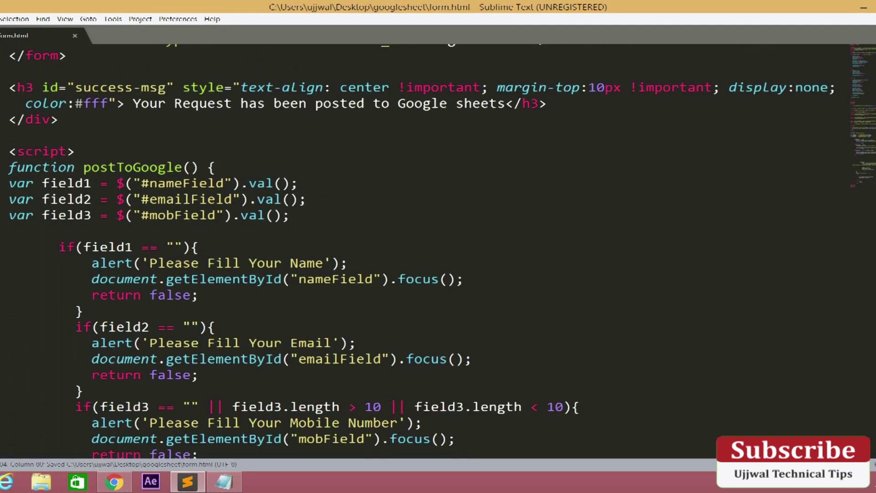
{"action": "scroll", "coordinate": [417, 250], "scroll_direction": "up", "scroll_amount": 1}
{"action": "scroll", "coordinate": [417, 251], "scroll_direction": "up", "scroll_amount": 4}
{"action": "scroll", "coordinate": [418, 251], "scroll_direction": "up", "scroll_amount": 2}
{"action": "scroll", "coordinate": [418, 251], "scroll_direction": "up", "scroll_amount": 1}
{"action": "scroll", "coordinate": [444, 176], "scroll_direction": "down", "scroll_amount": 1}
{"action": "scroll", "coordinate": [444, 175], "scroll_direction": "down", "scroll_amount": 1}
{"action": "scroll", "coordinate": [443, 176], "scroll_direction": "down", "scroll_amount": 2}
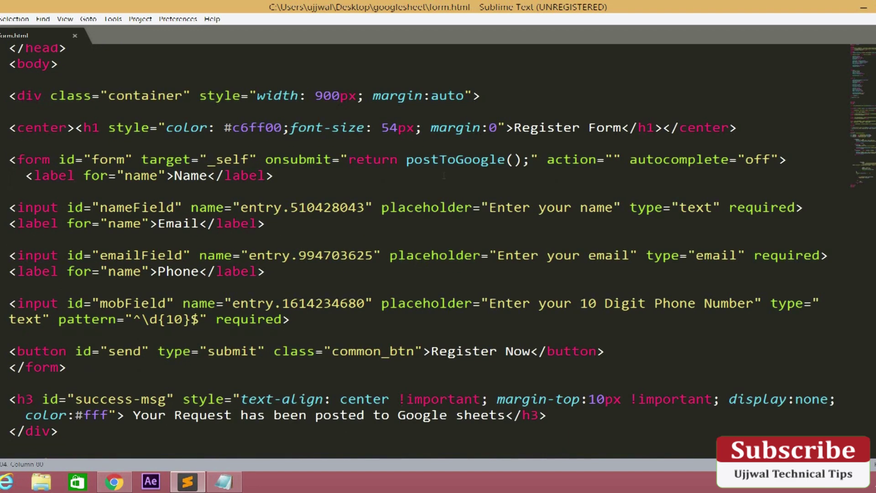
{"action": "key", "text": "alt+Tab"}
{"action": "key", "text": "alt+Tab"}
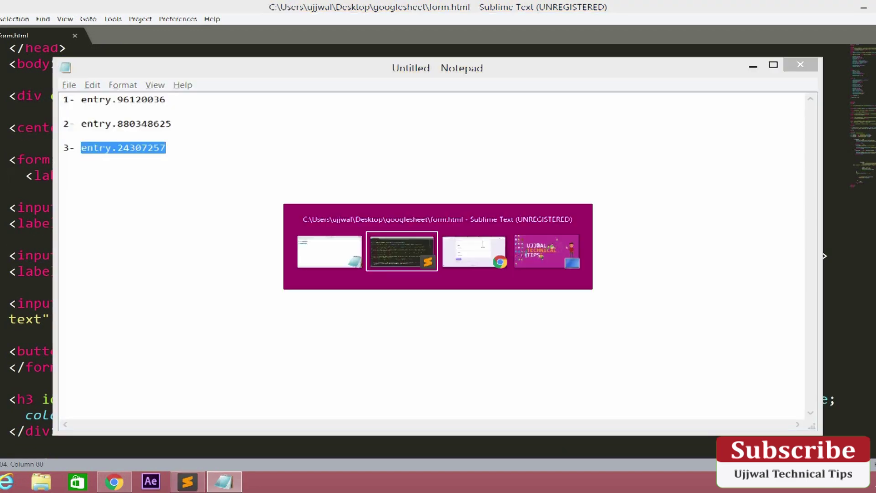
{"action": "left_click_drag", "start_coordinate": [232, 303], "coordinate": [365, 303]}
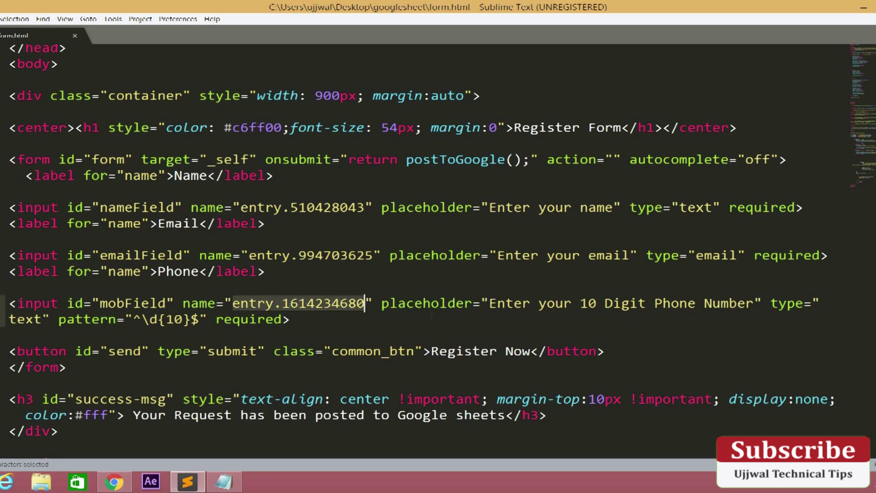
Make entry.24307257 the phone input's name and entry.880348625 the email input's name
{"action": "type", "text": "entry.24307257"}
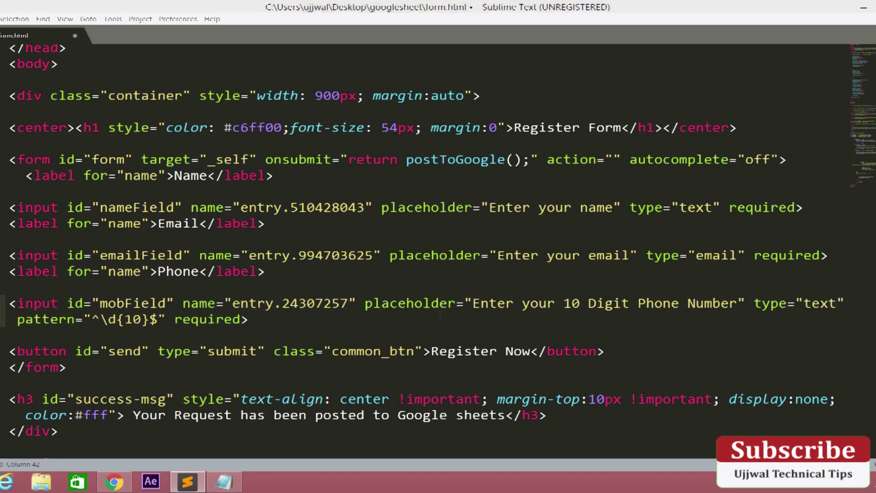
{"action": "key", "text": "alt+Tab"}
{"action": "key", "text": "alt+Tab"}
{"action": "key", "text": "alt+Tab"}
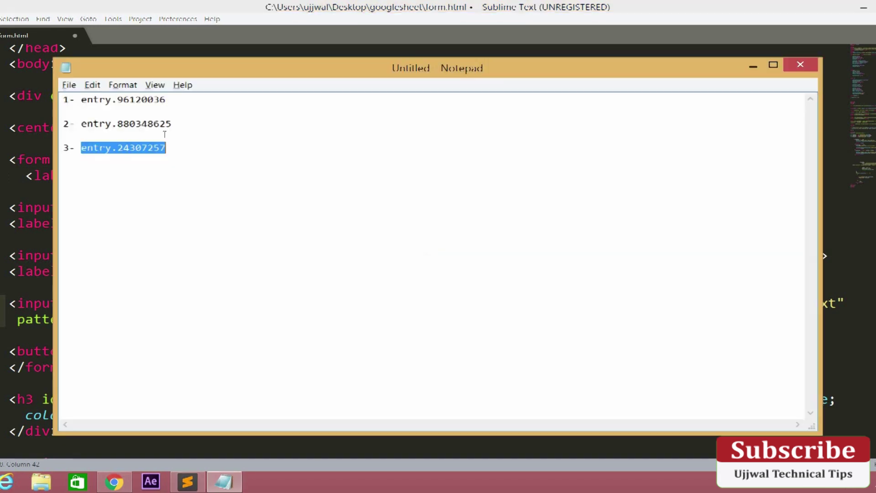
{"action": "left_click_drag", "start_coordinate": [82, 129], "coordinate": [184, 132]}
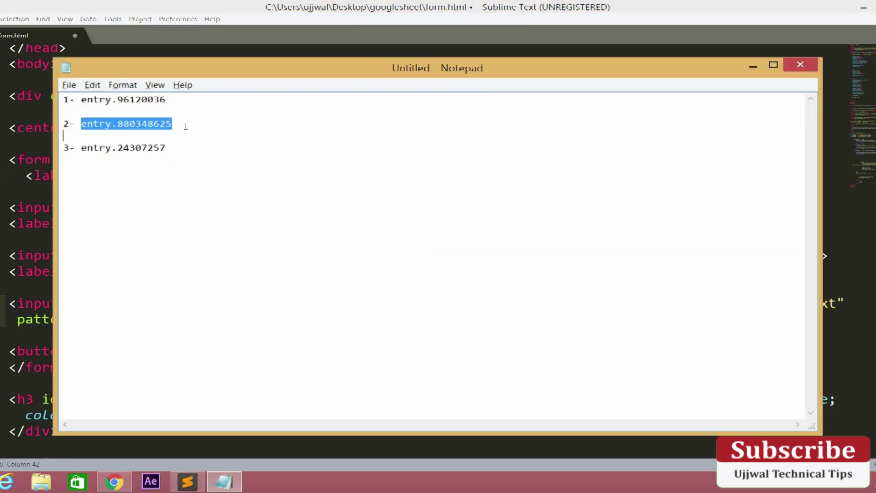
{"action": "key", "text": "alt+Tab"}
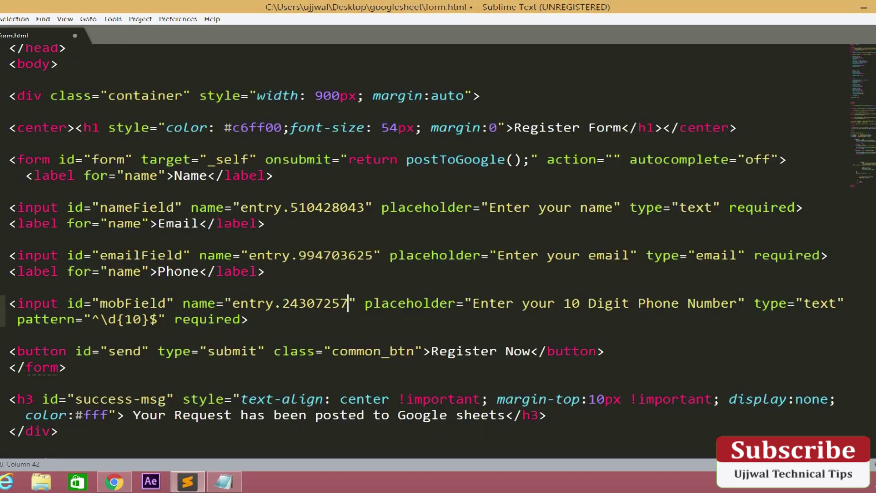
{"action": "mouse_move", "coordinate": [249, 255]}
{"action": "left_mouse_down"}
{"action": "mouse_move", "coordinate": [267, 271]}
{"action": "mouse_move", "coordinate": [373, 255]}
{"action": "left_mouse_up"}
{"action": "key", "text": "ctrl+v"}
Make entry.96120036 the name input's name, save form.html, and switch to Chrome
{"action": "key", "text": "alt+Tab"}
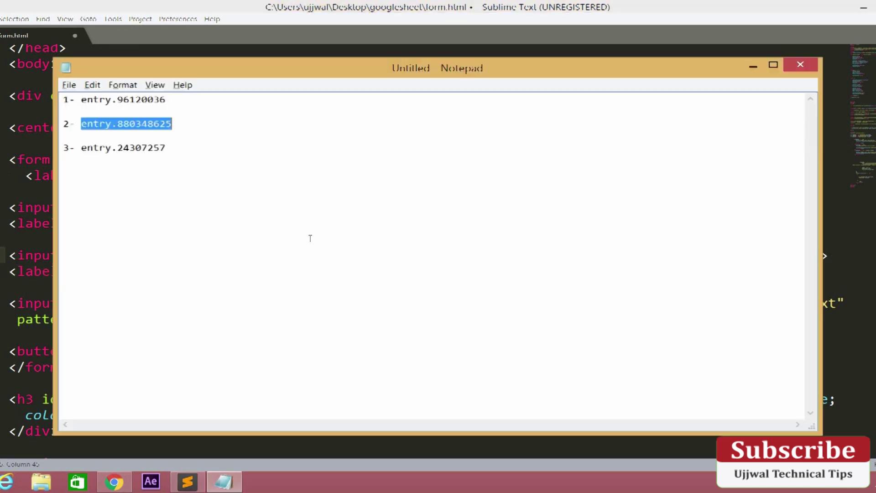
{"action": "left_click_drag", "start_coordinate": [81, 100], "coordinate": [185, 97]}
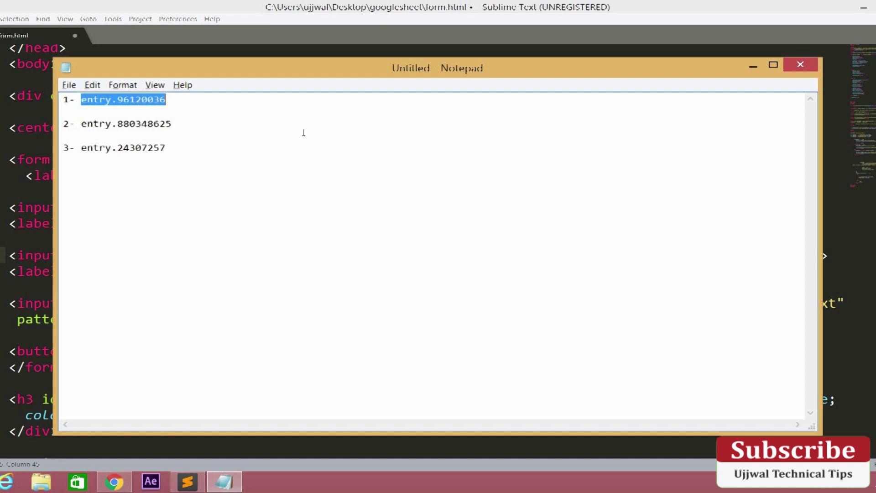
{"action": "key", "text": "alt+Tab"}
{"action": "left_click_drag", "start_coordinate": [241, 208], "coordinate": [365, 207]}
{"action": "type", "text": "entry.96120036"}
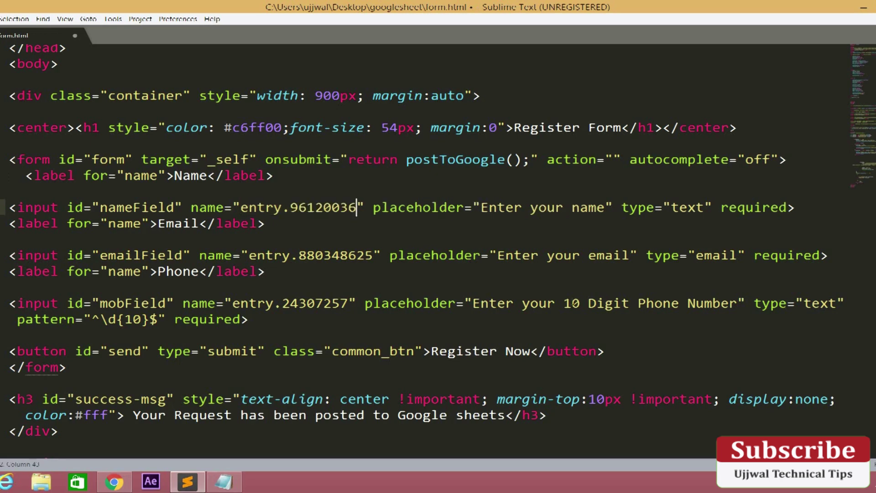
{"action": "key", "text": "ctrl+s"}
{"action": "key", "text": "alt+Tab"}
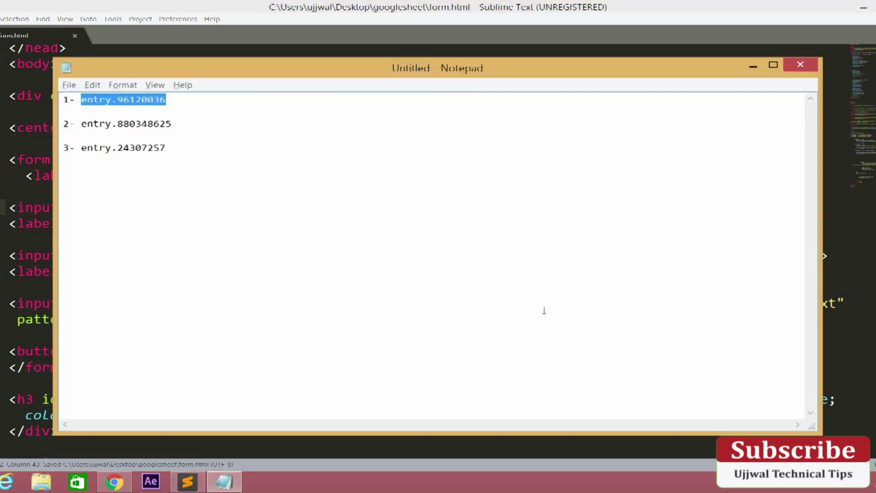
{"action": "key", "text": "alt+Tab"}
{"action": "key", "text": "Tab"}
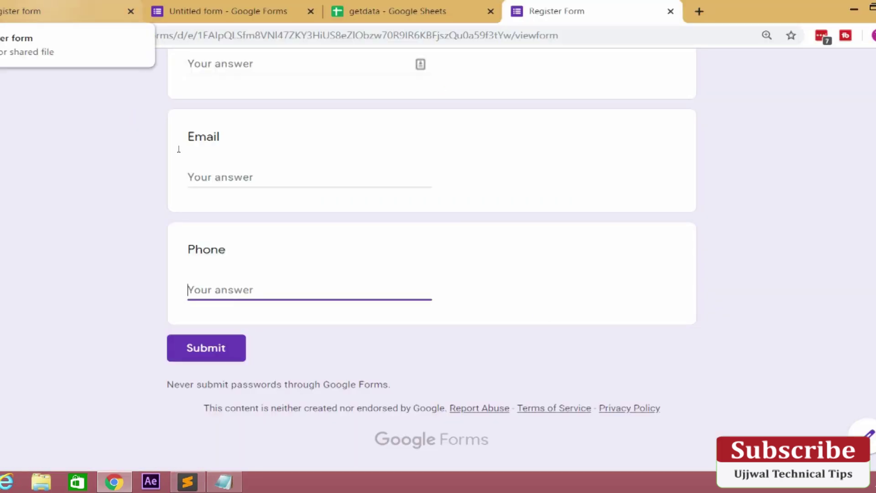
Reload the local form.html page, then go back to the Google Forms Register Form
{"action": "left_click", "coordinate": [69, 11]}
{"action": "key", "text": "Return"}
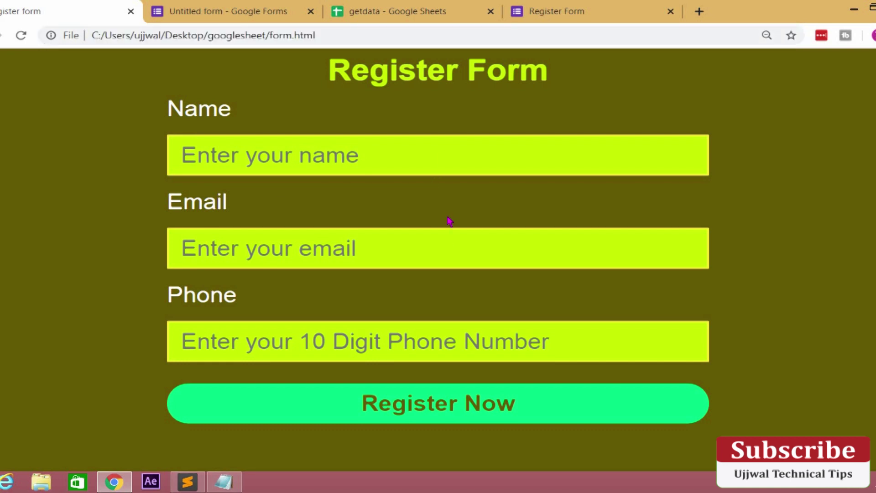
{"action": "left_click", "coordinate": [541, 6]}
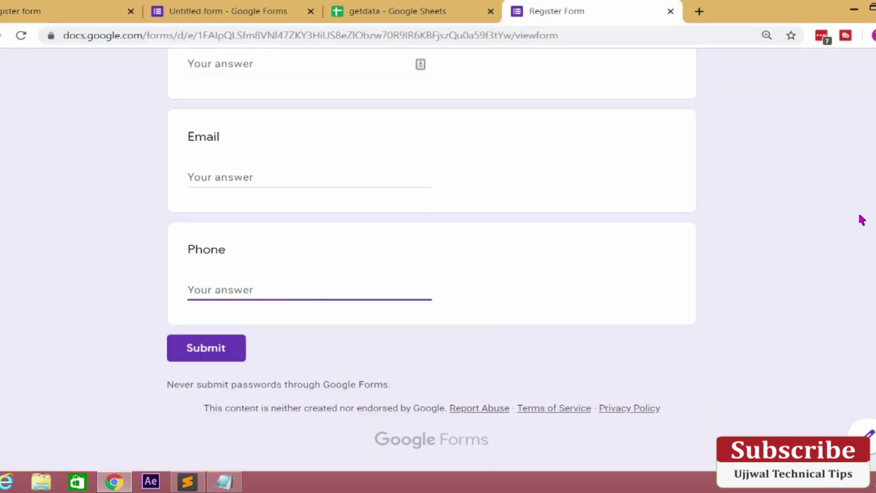
{"action": "scroll", "coordinate": [431, 260], "scroll_direction": "up", "scroll_amount": 3}
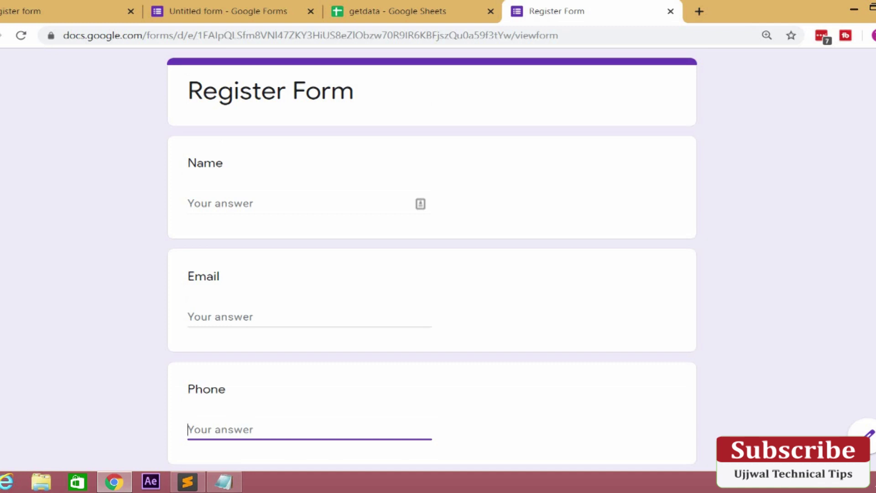
{"action": "scroll", "coordinate": [129, 219], "scroll_direction": "down", "scroll_amount": 1}
Fill in a test name, e-mail and phone number on the Google Form and submit it
{"action": "left_click", "coordinate": [199, 174]}
{"action": "type", "text": "ujjwal"}
{"action": "key", "text": "Tab"}
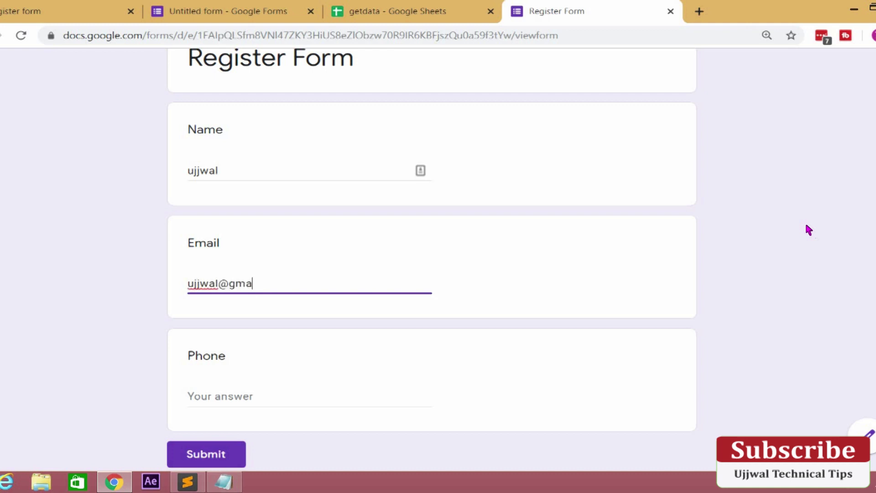
{"action": "left_click", "coordinate": [368, 397]}
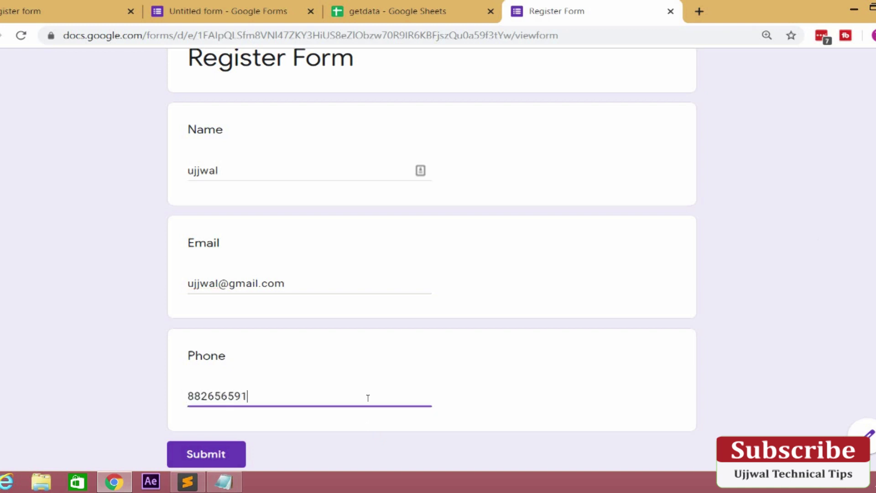
{"action": "left_click", "coordinate": [192, 453]}
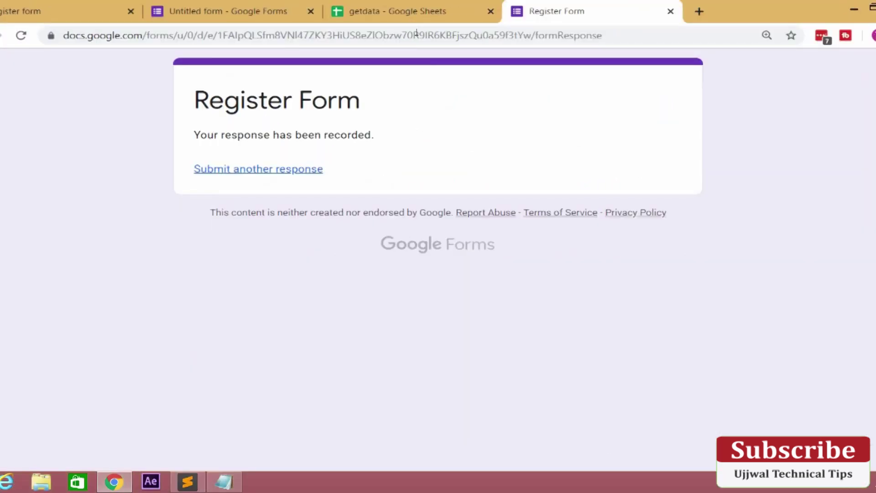
Check the new row in getdata and the form's response summary, then return to form.html
{"action": "left_click", "coordinate": [401, 10]}
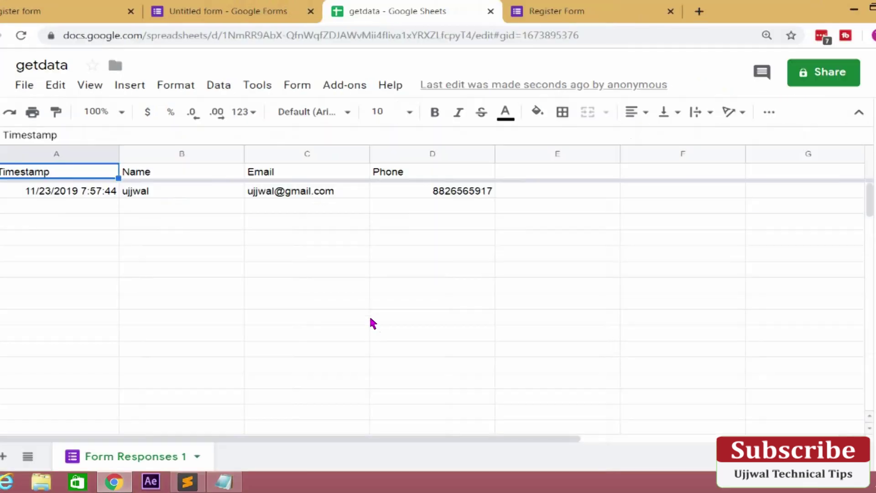
{"action": "key", "text": "ctrl+plus"}
{"action": "left_click", "coordinate": [355, 286]}
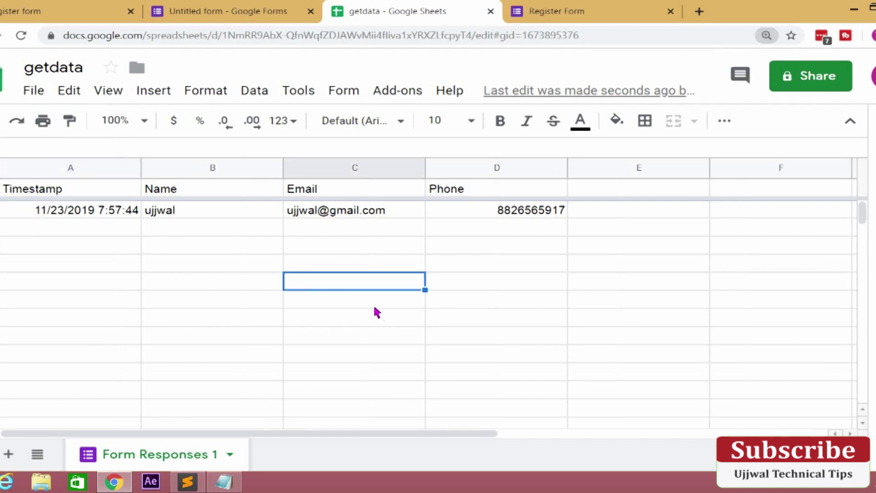
{"action": "left_click", "coordinate": [563, 16]}
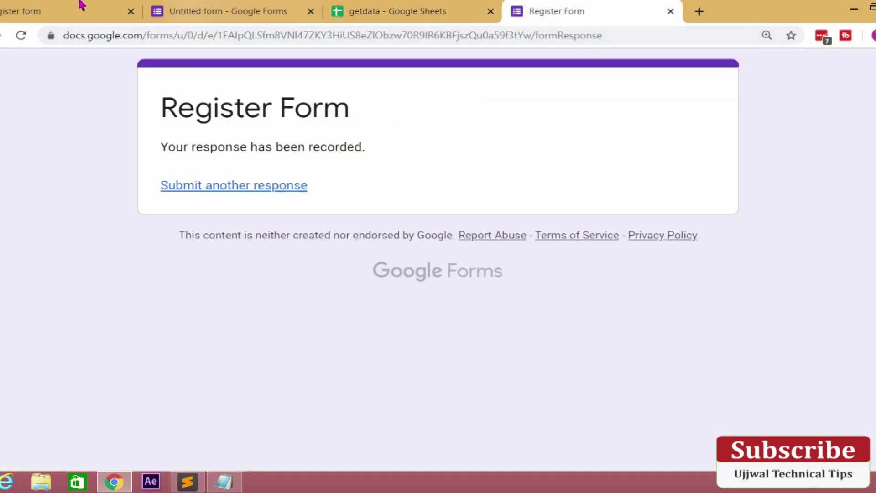
{"action": "left_click", "coordinate": [228, 13]}
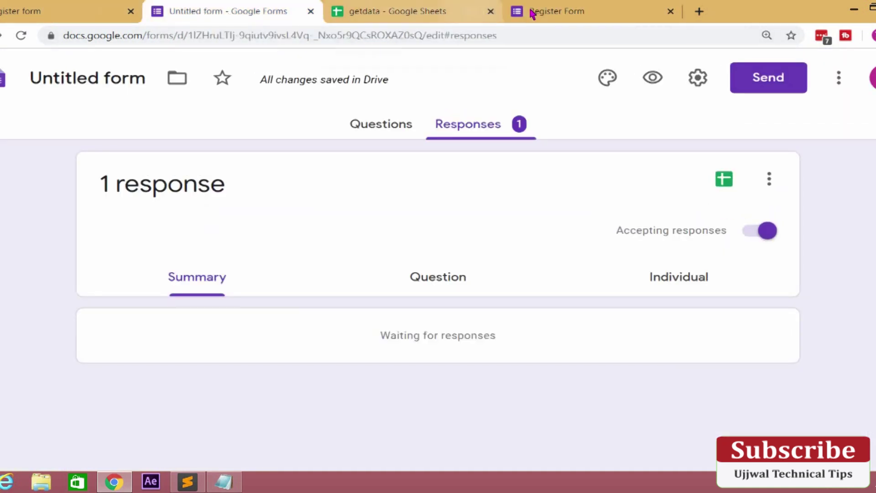
{"action": "left_click", "coordinate": [532, 13]}
{"action": "left_click", "coordinate": [50, 11]}
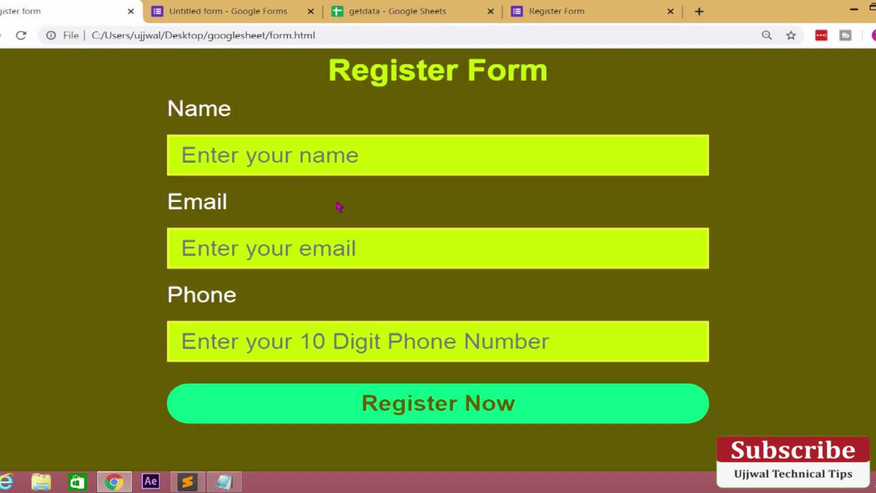
Register a person through local form.html with name, e-mail and 10-digit phone, then open getdata
{"action": "left_click", "coordinate": [327, 157]}
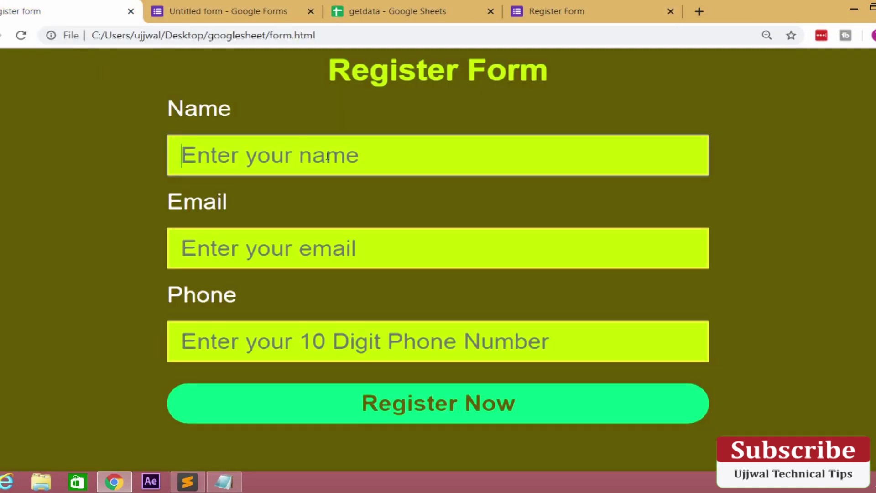
{"action": "type", "text": "Tript"}
{"action": "key", "text": "Tab"}
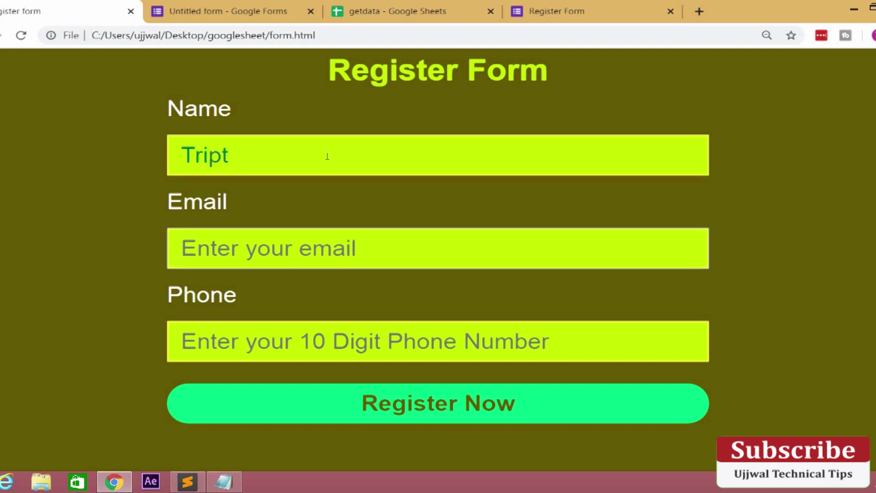
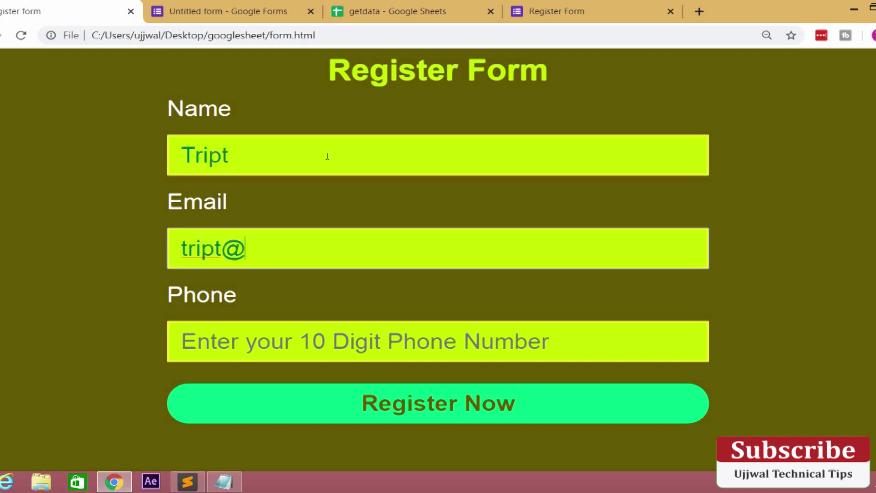
{"action": "key", "text": "Tab"}
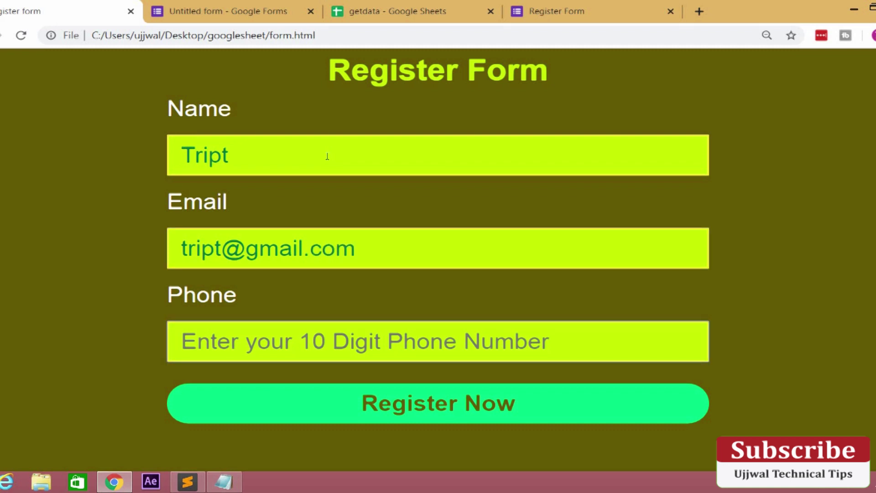
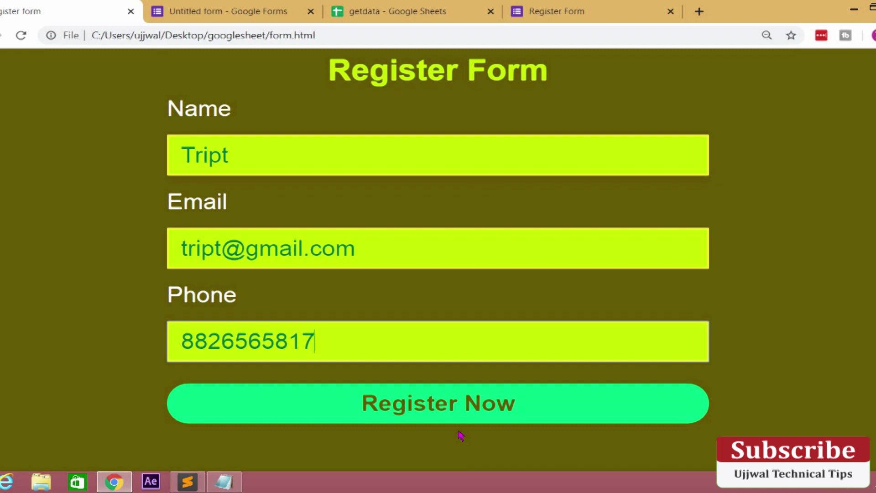
{"action": "left_click", "coordinate": [474, 410]}
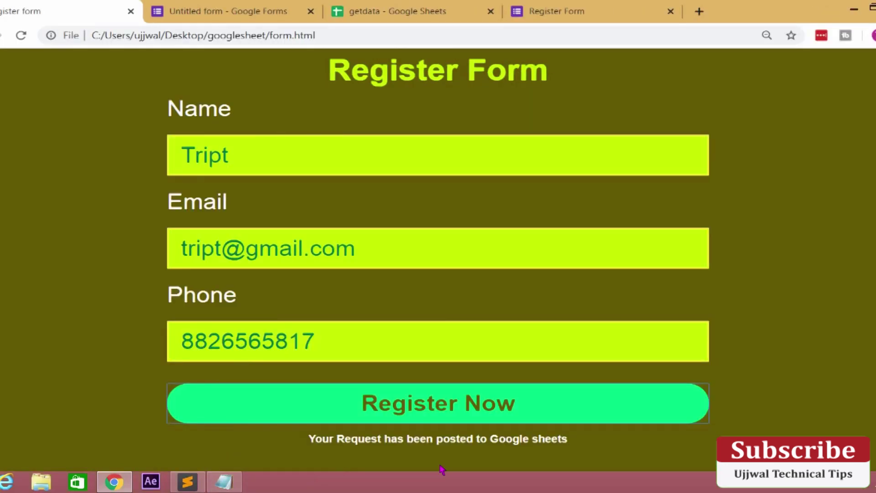
{"action": "left_click", "coordinate": [413, 11]}
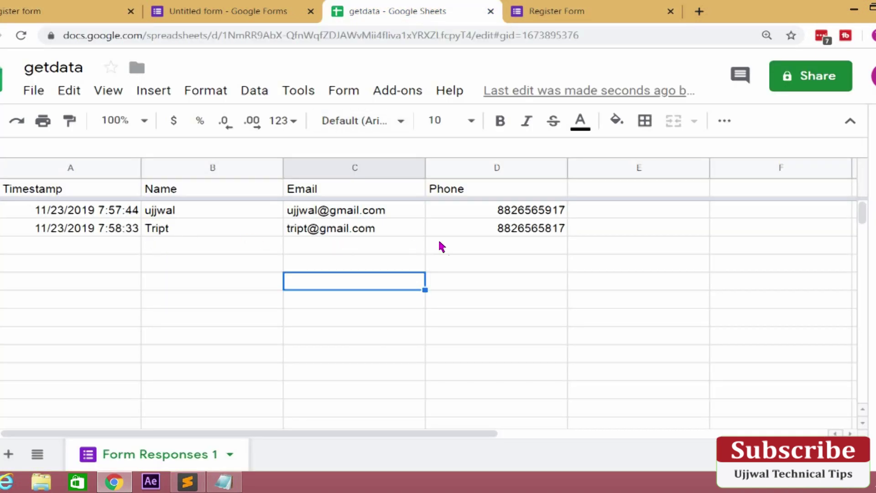
Highlight the new row 3 across columns A–D, confirm 2 responses, and return to form.html
{"action": "left_click_drag", "start_coordinate": [91, 228], "coordinate": [333, 256]}
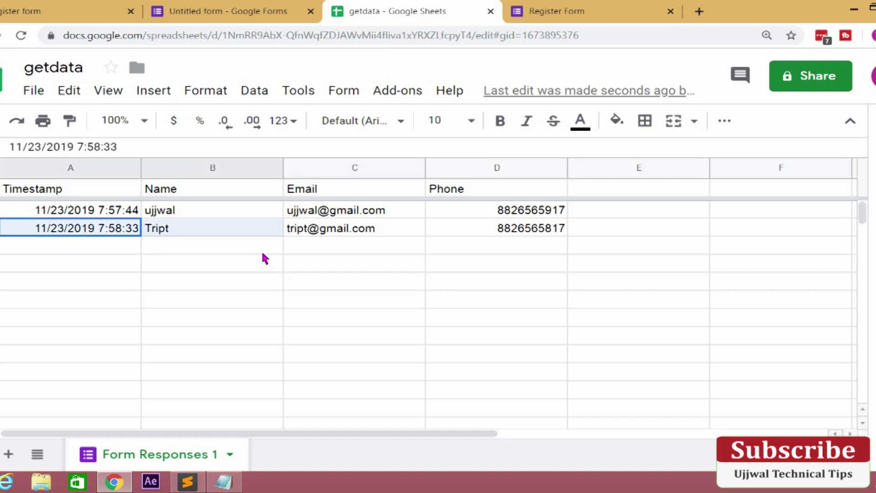
{"action": "left_click", "coordinate": [360, 270]}
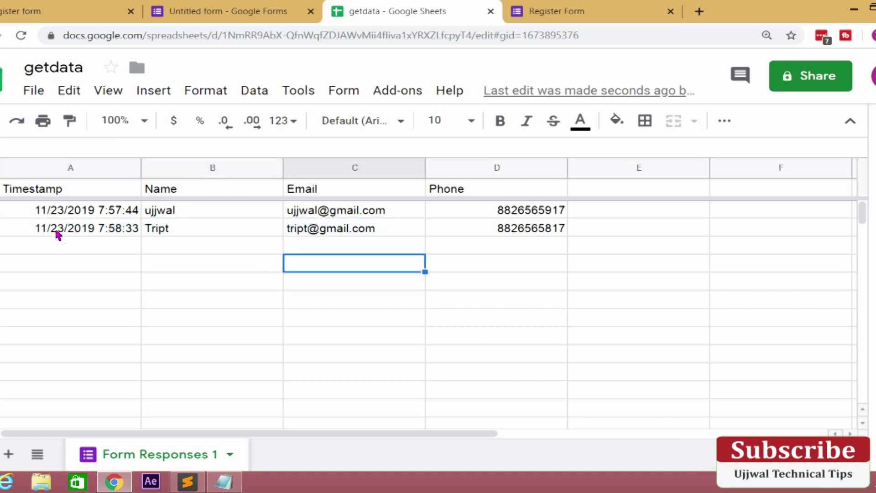
{"action": "left_click_drag", "start_coordinate": [54, 231], "coordinate": [532, 231]}
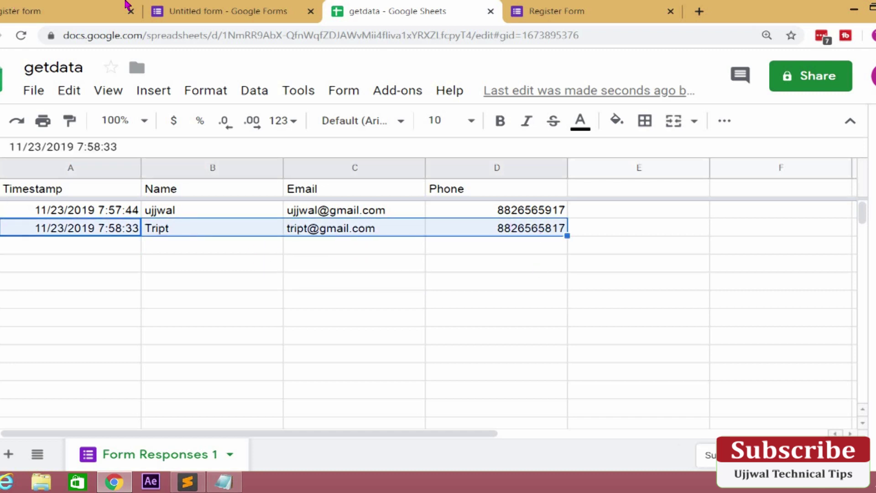
{"action": "left_click", "coordinate": [201, 7]}
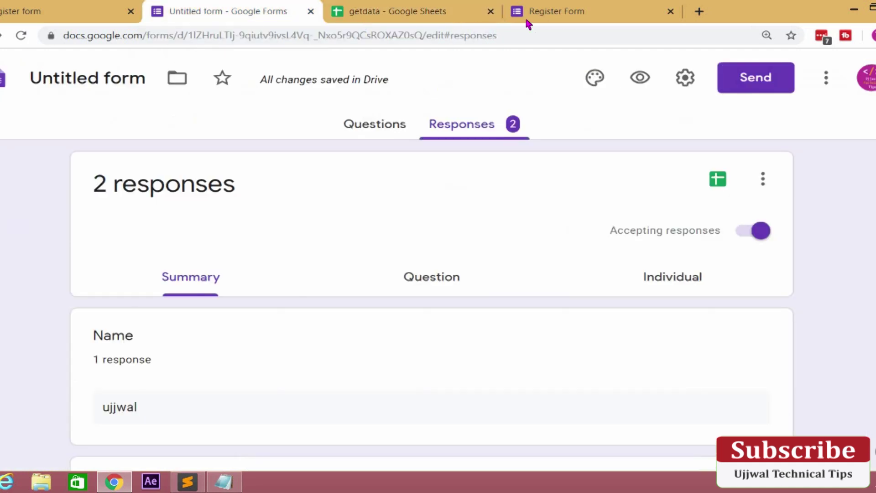
{"action": "left_click", "coordinate": [548, 10]}
{"action": "left_click", "coordinate": [20, 8]}
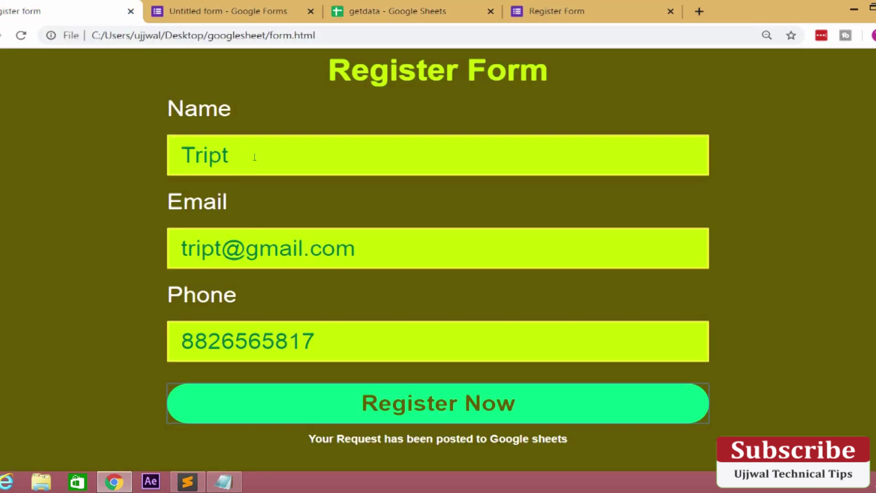
Reload form.html to clear it and enter the new person's name, fixing a typo
{"action": "key", "text": "ctrl+l"}
{"action": "key", "text": "Return"}
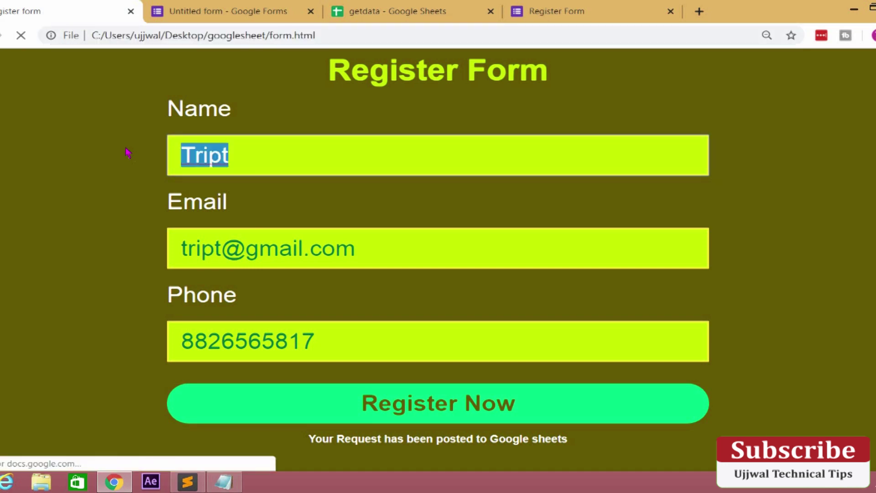
{"action": "left_click", "coordinate": [205, 147]}
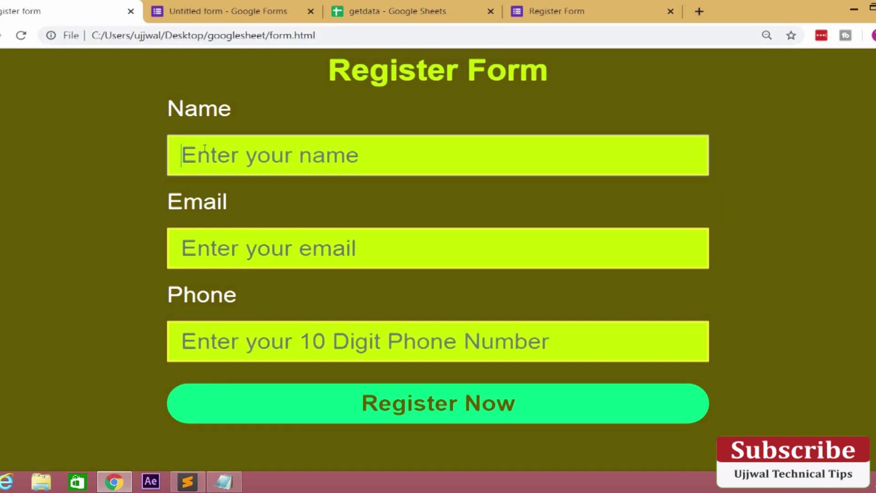
{"action": "type", "text": "Jon"}
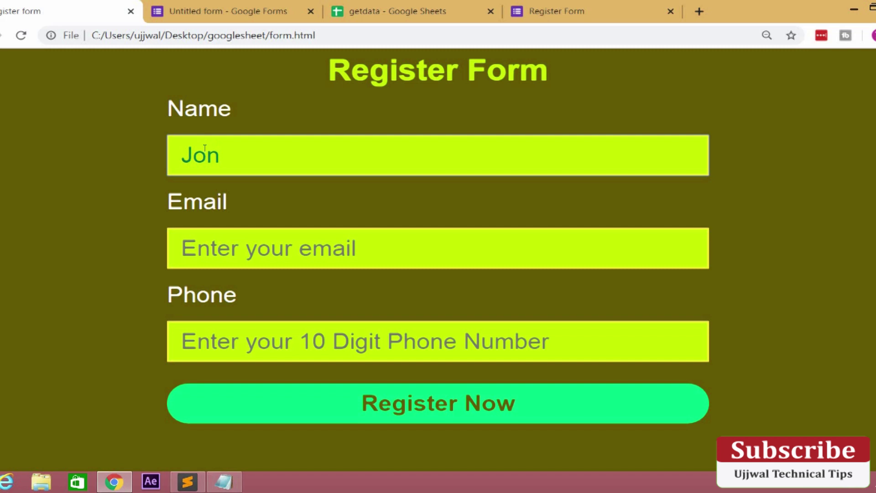
{"action": "key", "text": "Left"}
{"action": "type", "text": "h"}
Enter the e-mail and phone number, rearrange the phone digits, submit, and check getdata
{"action": "left_click", "coordinate": [249, 244]}
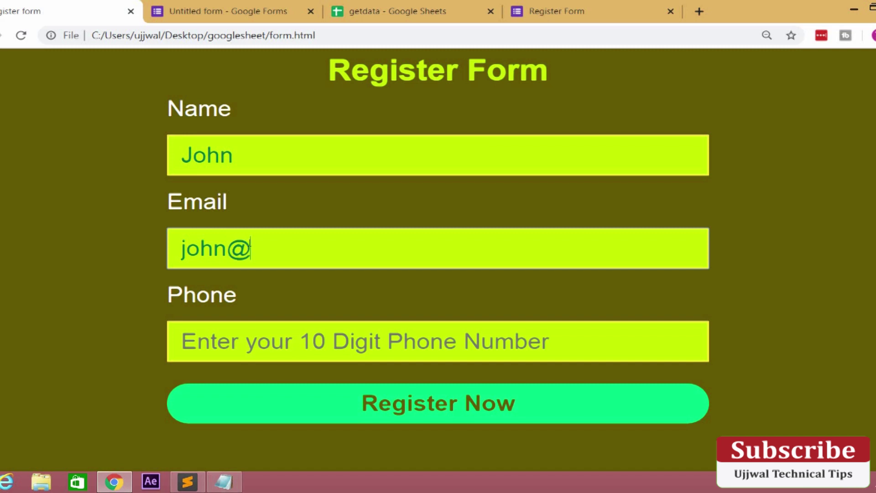
{"action": "key", "text": "Tab"}
{"action": "type", "text": "9999777777"}
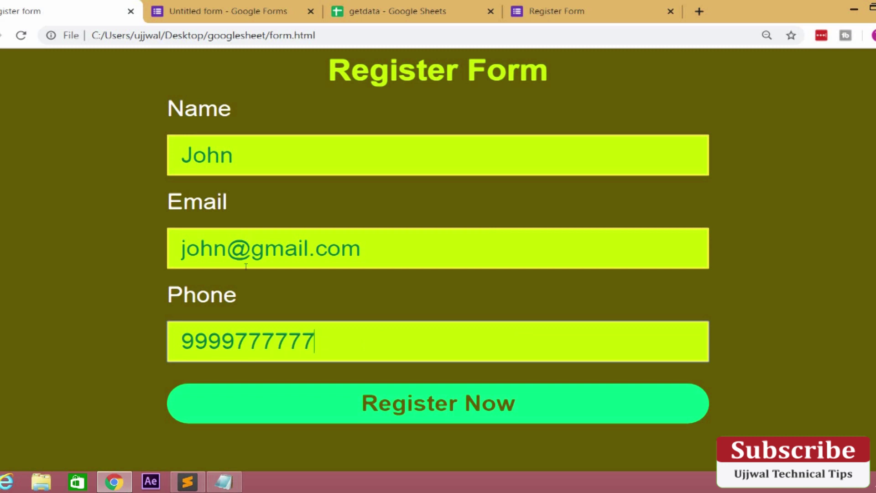
{"action": "mouse_move", "coordinate": [181, 343]}
{"action": "left_mouse_down"}
{"action": "mouse_move", "coordinate": [252, 357]}
{"action": "mouse_move", "coordinate": [261, 342]}
{"action": "left_mouse_up"}
{"action": "left_click", "coordinate": [352, 344]}
{"action": "left_click", "coordinate": [441, 402]}
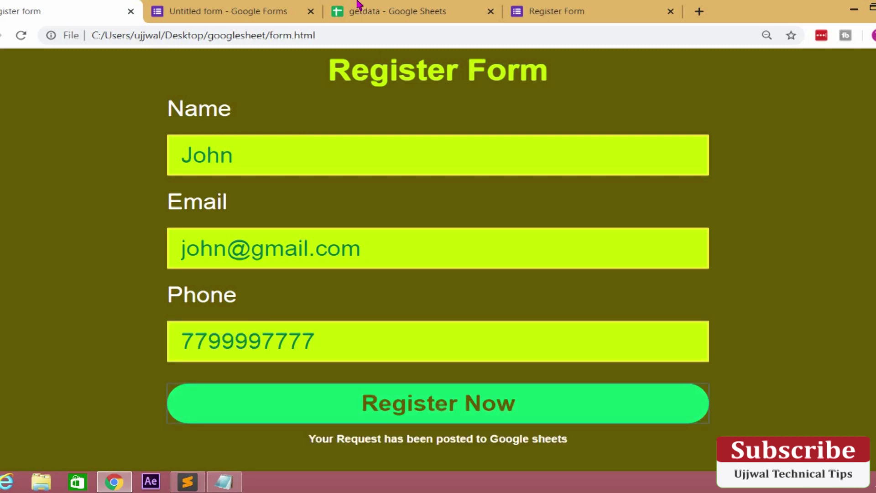
{"action": "left_click", "coordinate": [370, 6]}
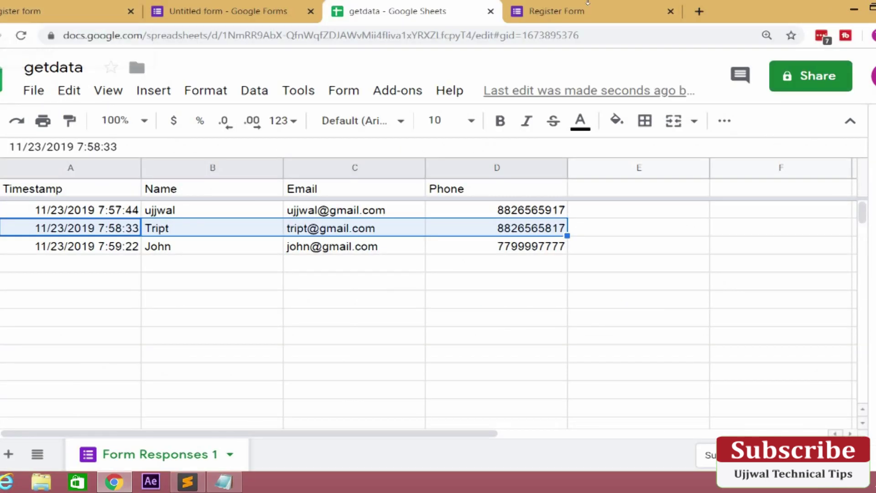
Pass through the Register Form and form.html tabs, then bring up Sublime Text from the taskbar
{"action": "left_click", "coordinate": [615, 6]}
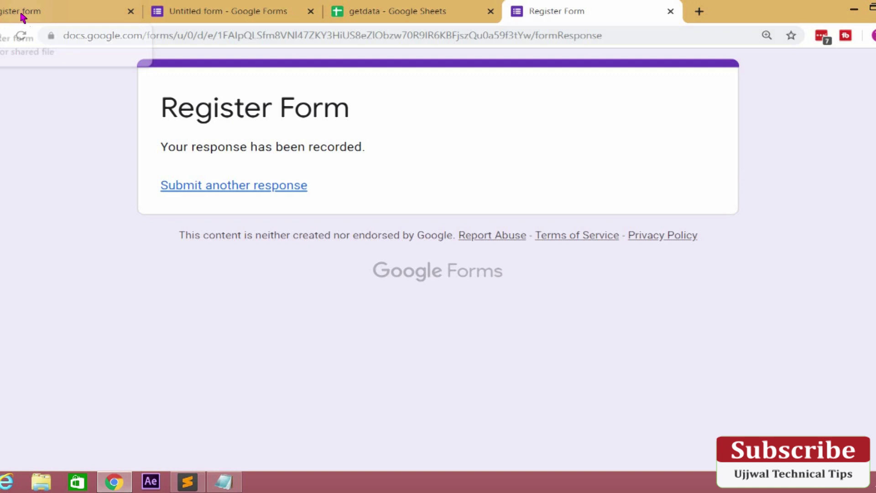
{"action": "left_click", "coordinate": [28, 12]}
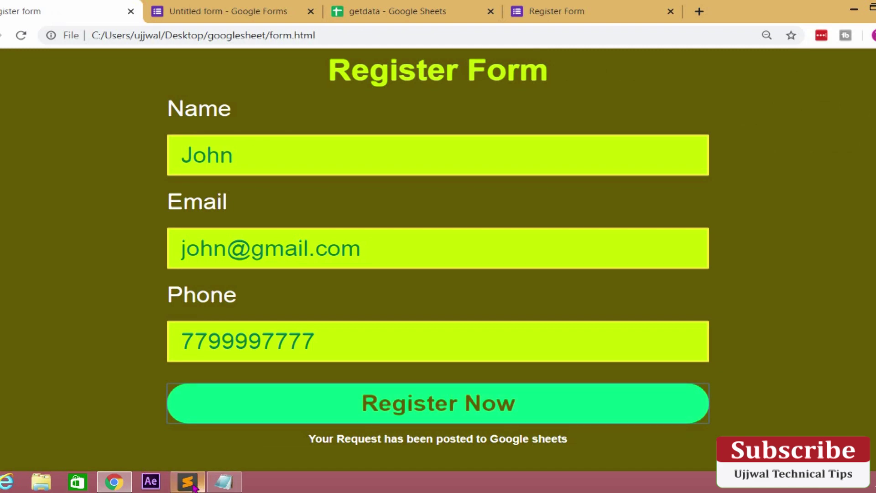
{"action": "left_click", "coordinate": [195, 484]}
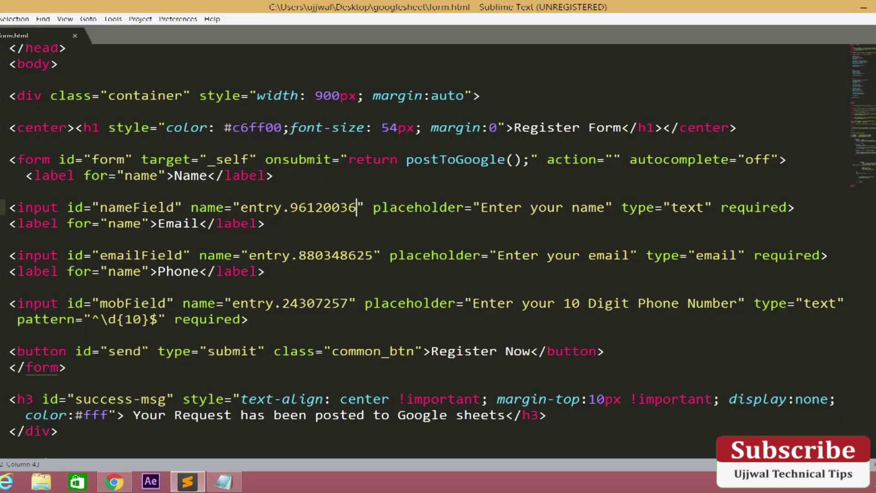
Scroll through form.html from the jQuery script and CSS down to the ajax script, then switch to Chrome
{"action": "scroll", "coordinate": [438, 251], "scroll_direction": "up", "scroll_amount": 5}
{"action": "scroll", "coordinate": [438, 251], "scroll_direction": "up", "scroll_amount": 5}
{"action": "scroll", "coordinate": [438, 251], "scroll_direction": "up", "scroll_amount": 2}
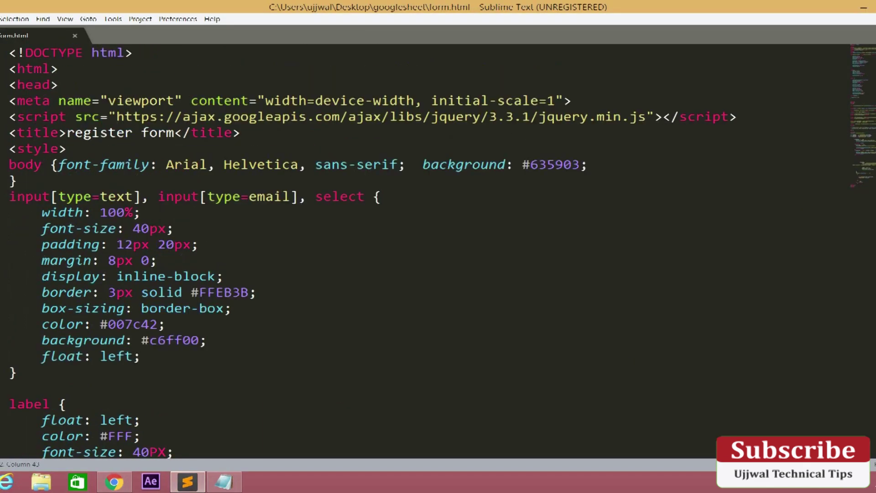
{"action": "scroll", "coordinate": [438, 250], "scroll_direction": "down", "scroll_amount": 4}
{"action": "scroll", "coordinate": [438, 251], "scroll_direction": "up", "scroll_amount": 3}
{"action": "scroll", "coordinate": [438, 251], "scroll_direction": "up", "scroll_amount": 1}
{"action": "scroll", "coordinate": [437, 250], "scroll_direction": "down", "scroll_amount": 3}
{"action": "scroll", "coordinate": [437, 251], "scroll_direction": "down", "scroll_amount": 2}
{"action": "scroll", "coordinate": [438, 251], "scroll_direction": "down", "scroll_amount": 1}
{"action": "scroll", "coordinate": [438, 251], "scroll_direction": "down", "scroll_amount": 2}
{"action": "scroll", "coordinate": [438, 251], "scroll_direction": "down", "scroll_amount": 4}
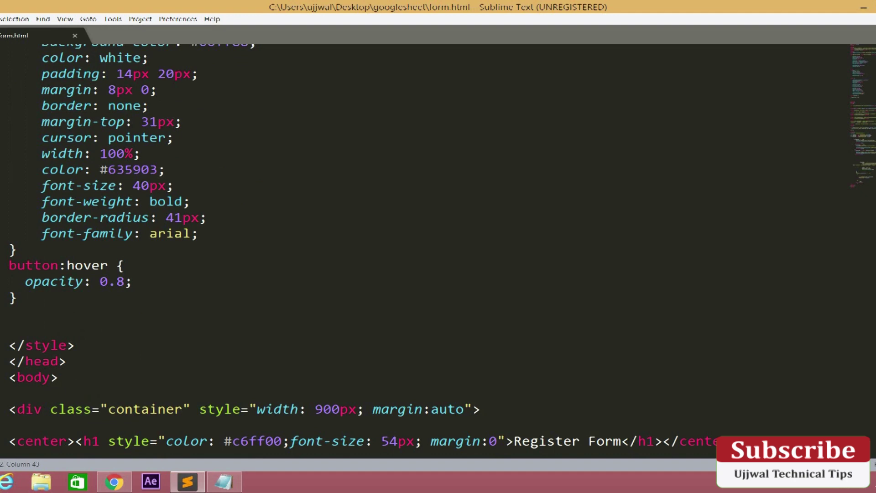
{"action": "scroll", "coordinate": [438, 251], "scroll_direction": "down", "scroll_amount": 1}
{"action": "scroll", "coordinate": [438, 251], "scroll_direction": "down", "scroll_amount": 2}
{"action": "scroll", "coordinate": [438, 251], "scroll_direction": "down", "scroll_amount": 3}
{"action": "scroll", "coordinate": [438, 250], "scroll_direction": "down", "scroll_amount": 4}
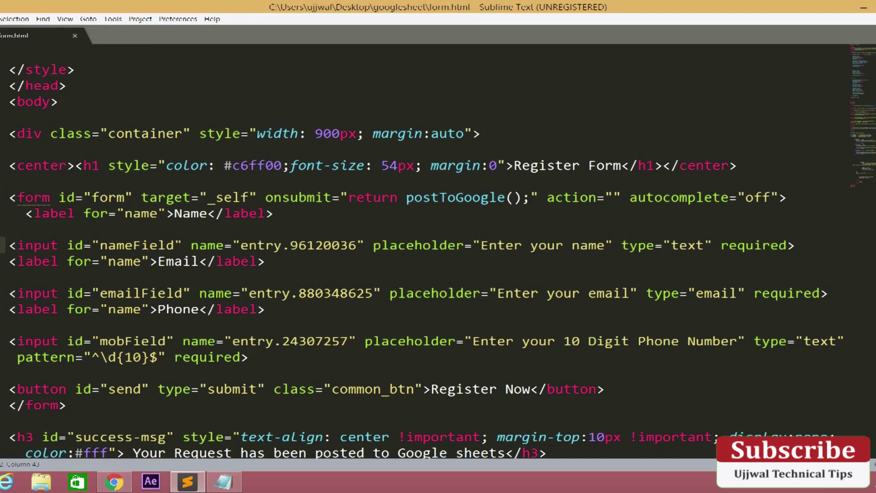
{"action": "scroll", "coordinate": [438, 250], "scroll_direction": "down", "scroll_amount": 3}
{"action": "scroll", "coordinate": [438, 251], "scroll_direction": "down", "scroll_amount": 3}
{"action": "scroll", "coordinate": [438, 251], "scroll_direction": "down", "scroll_amount": 5}
{"action": "scroll", "coordinate": [438, 251], "scroll_direction": "down", "scroll_amount": 8}
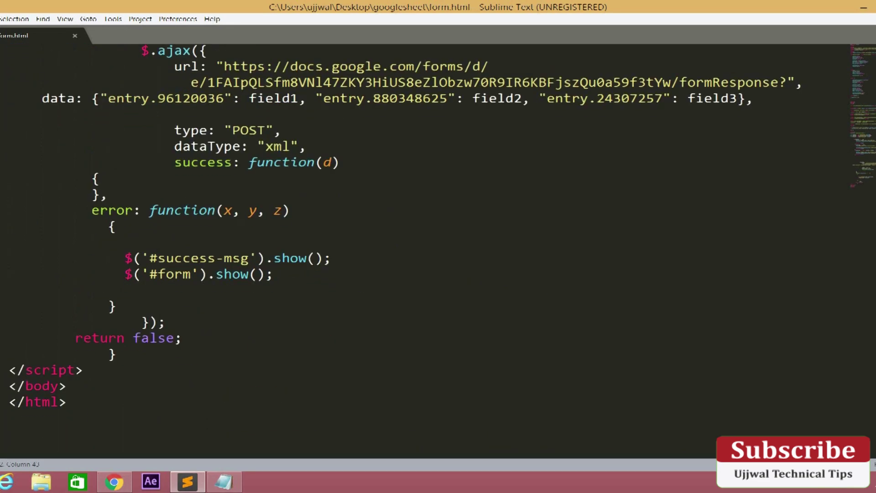
{"action": "scroll", "coordinate": [438, 251], "scroll_direction": "up", "scroll_amount": 13}
{"action": "scroll", "coordinate": [437, 251], "scroll_direction": "up", "scroll_amount": 8}
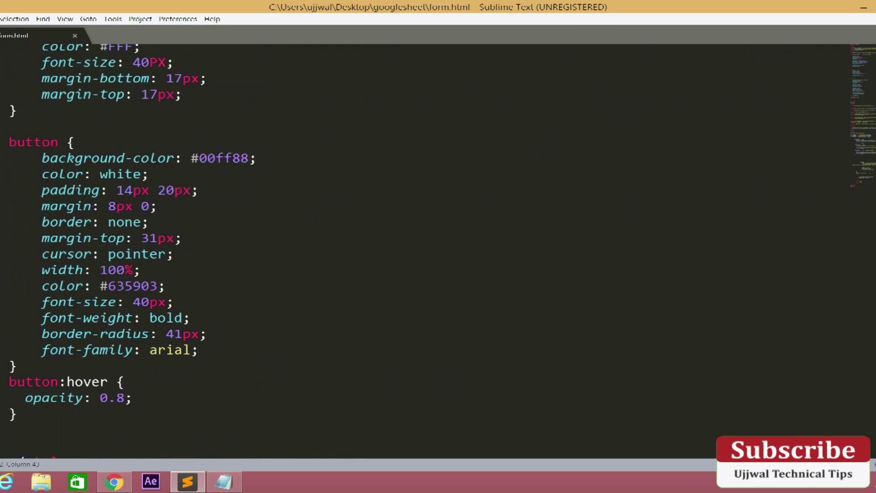
{"action": "scroll", "coordinate": [438, 251], "scroll_direction": "up", "scroll_amount": 10}
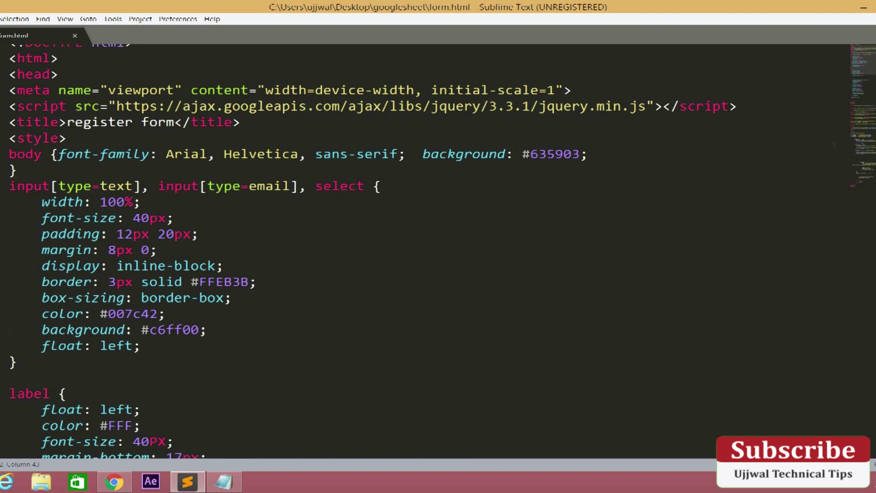
{"action": "key", "text": "alt+Tab"}
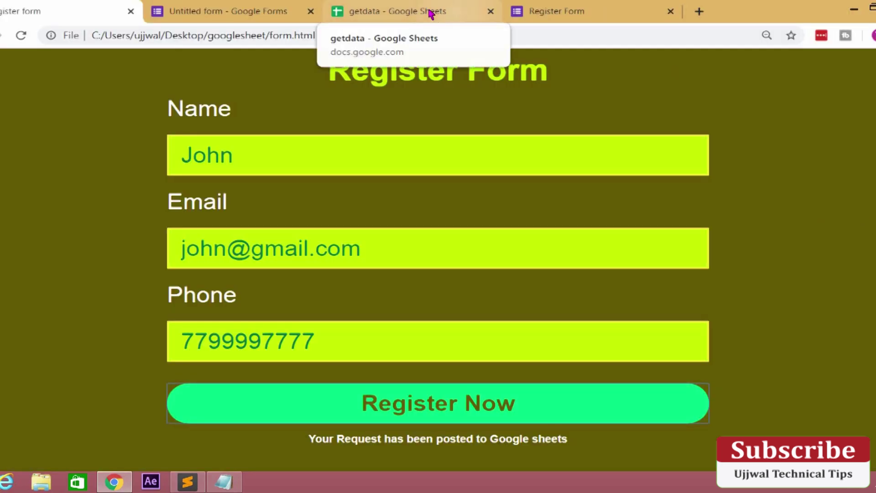
Glance at getdata and the form confirmation, then retype the name and e-mail in form.html
{"action": "left_click", "coordinate": [431, 14]}
{"action": "left_click", "coordinate": [570, 12]}
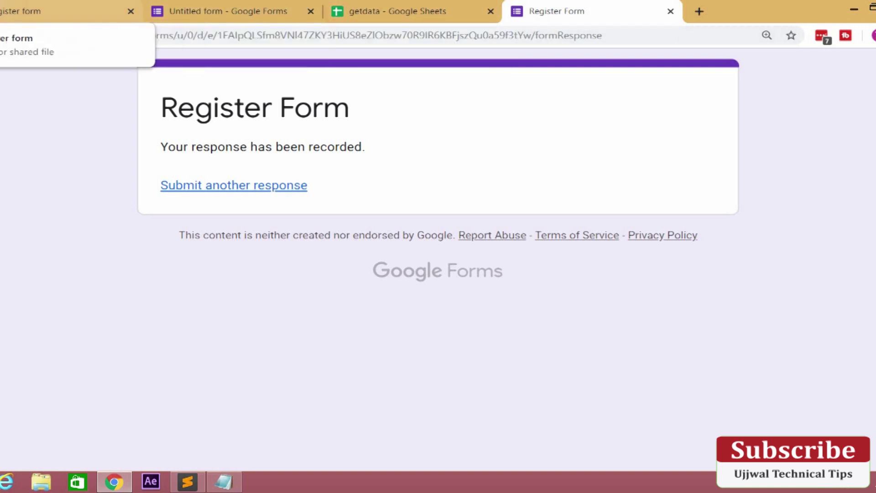
{"action": "left_click", "coordinate": [68, 11]}
{"action": "left_click_drag", "start_coordinate": [314, 155], "coordinate": [175, 148]}
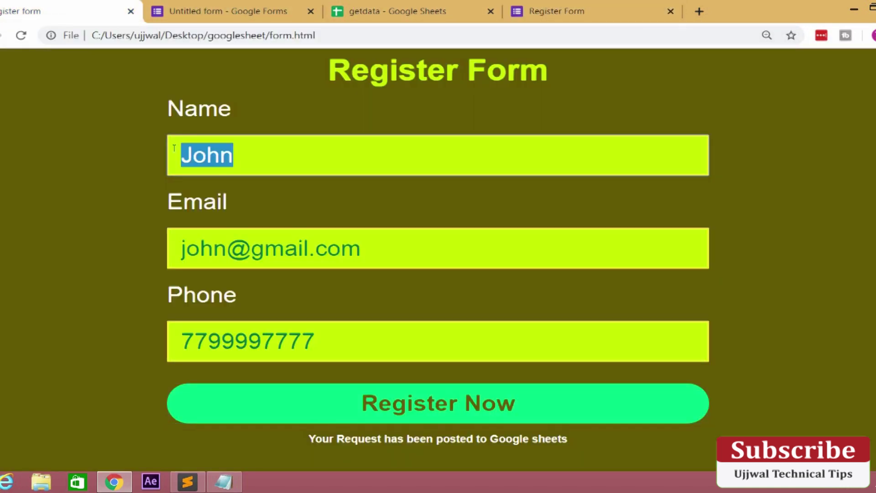
{"action": "type", "text": "danya"}
{"action": "key", "text": "Tab"}
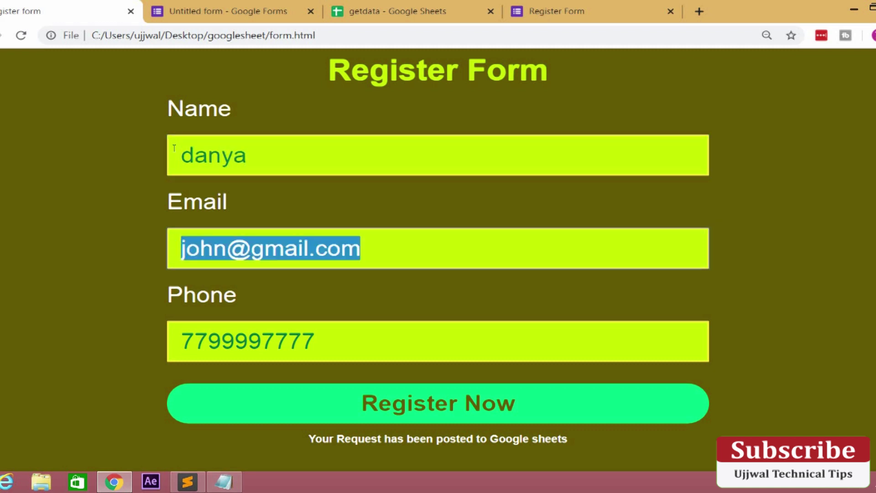
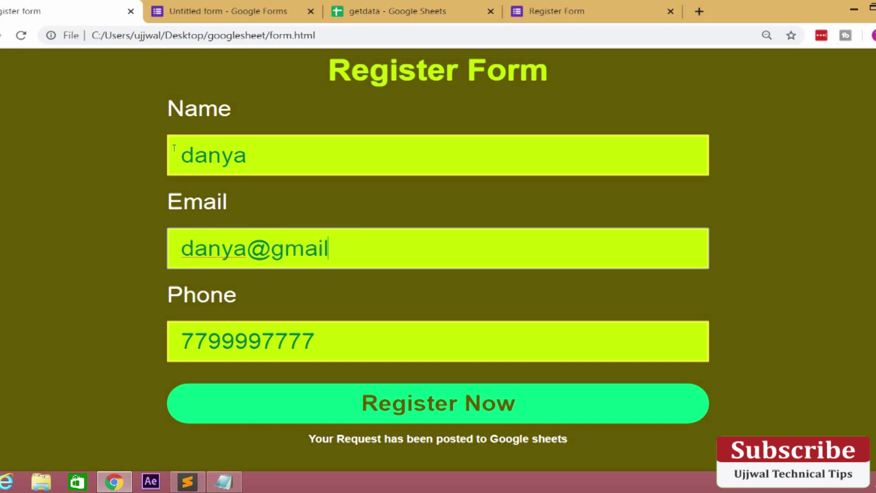
{"action": "key", "text": "Tab"}
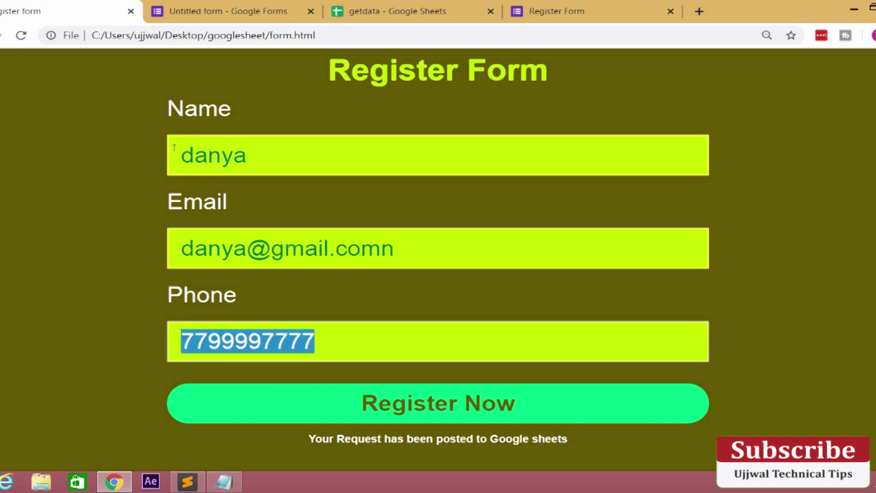
Reload form.html so Name, Email and Phone are empty, and click into Name
{"action": "key", "text": "ctrl+l"}
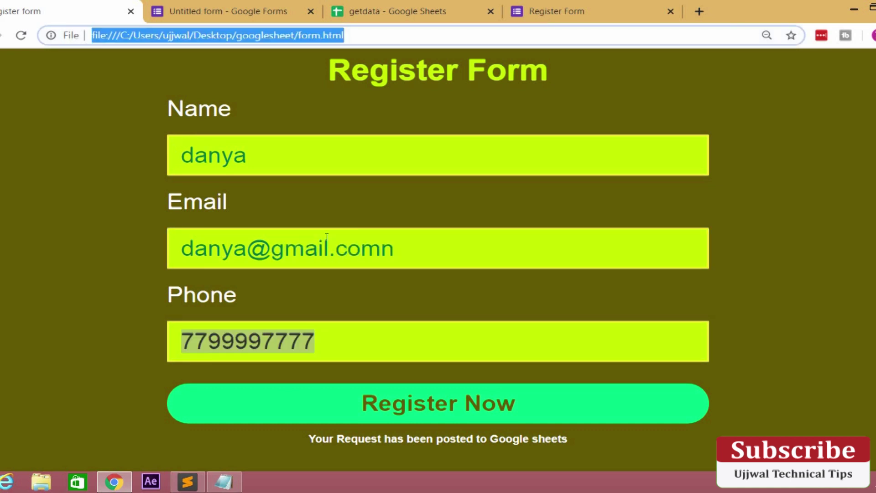
{"action": "key", "text": "Return"}
{"action": "left_click", "coordinate": [349, 153]}
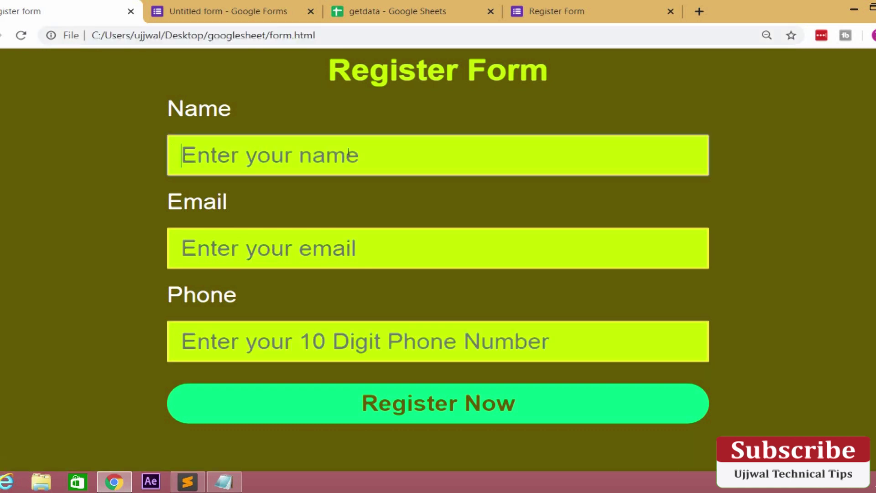
Register a fourth person with name, e-mail and phone, deleting an extra digit, then open getdata
{"action": "type", "text": "da"}
{"action": "key", "text": "BackSpace"}
{"action": "key", "text": "BackSpace"}
{"action": "type", "text": "Dany"}
{"action": "key", "text": "Tab"}
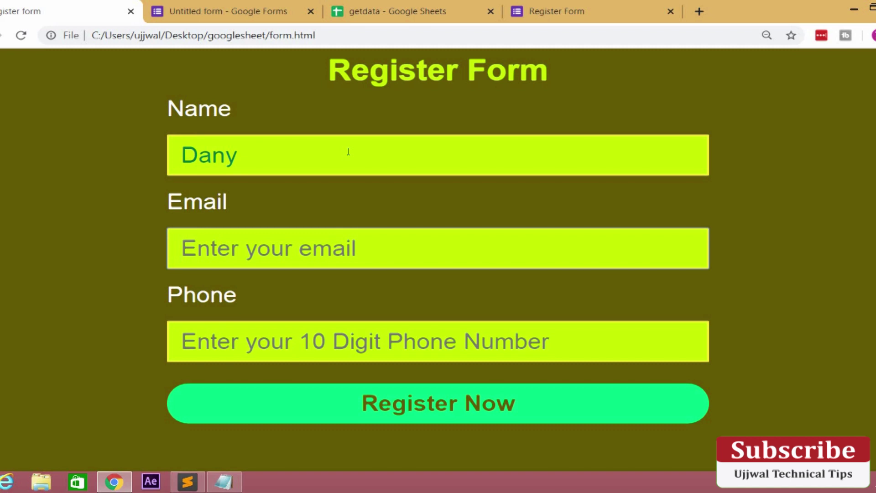
{"action": "key", "text": "Tab"}
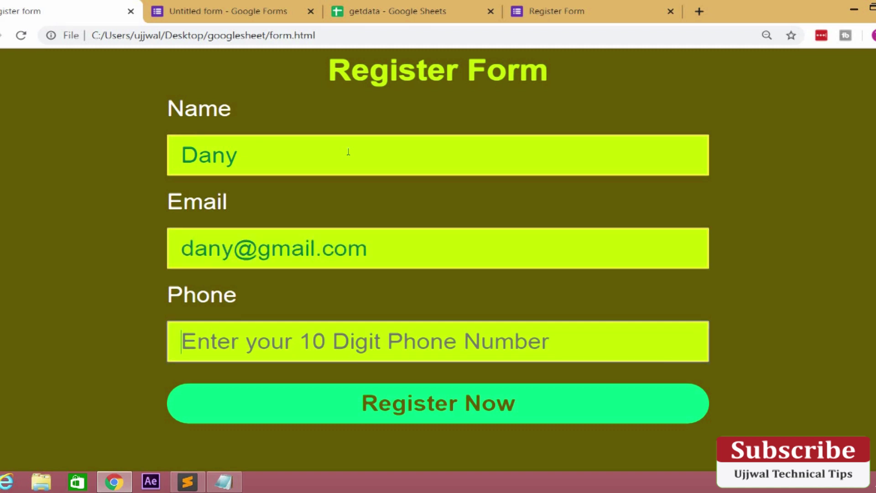
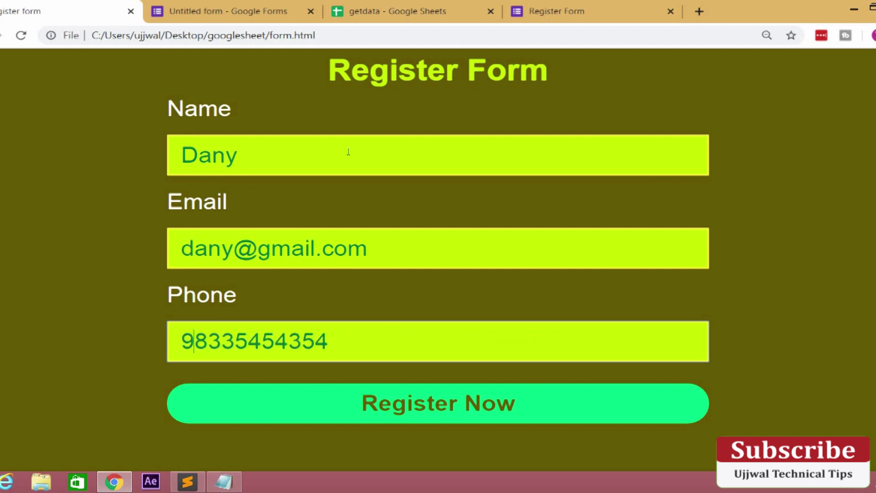
{"action": "key", "text": "Right"}
{"action": "key", "text": "Right"}
{"action": "key", "text": "Right"}
{"action": "key", "text": "Right"}
{"action": "key", "text": "Right"}
{"action": "key", "text": "Delete"}
{"action": "left_click", "coordinate": [478, 402]}
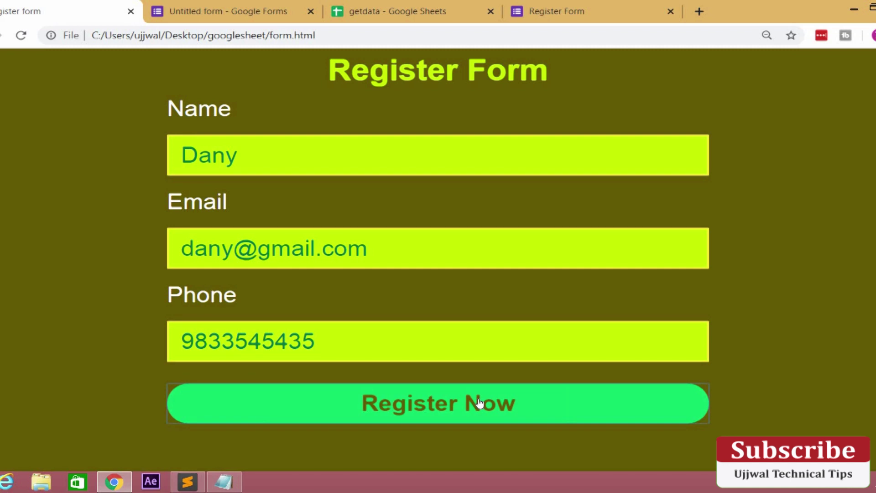
{"action": "left_click", "coordinate": [374, 5]}
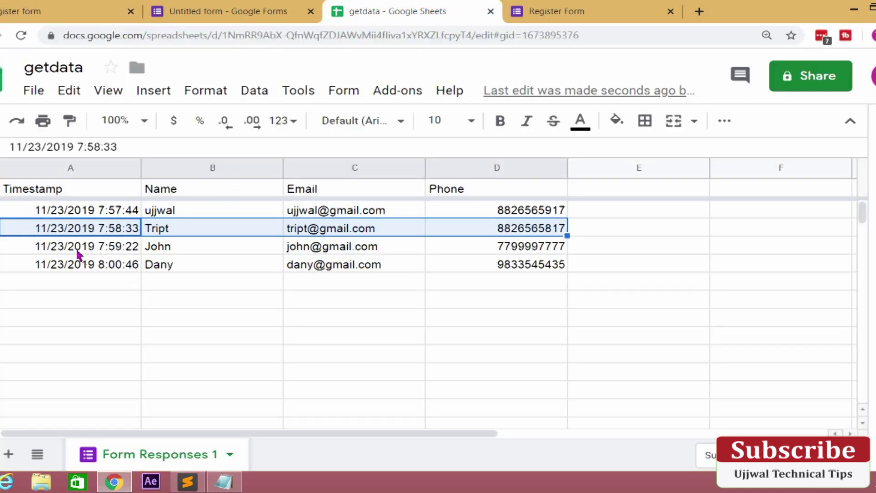
Check the new registration in row 5 of the getdata sheet, then return to the local form.html tab
{"action": "left_click", "coordinate": [160, 269]}
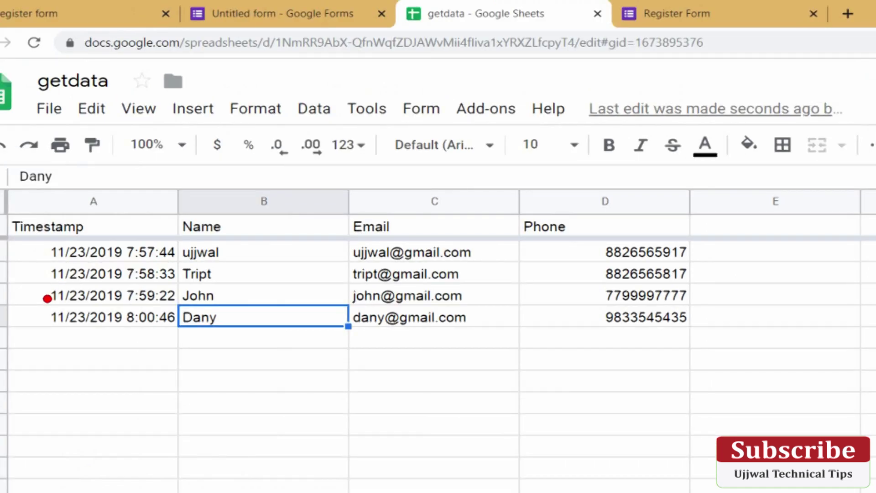
{"action": "left_click_drag", "start_coordinate": [47, 298], "coordinate": [333, 303]}
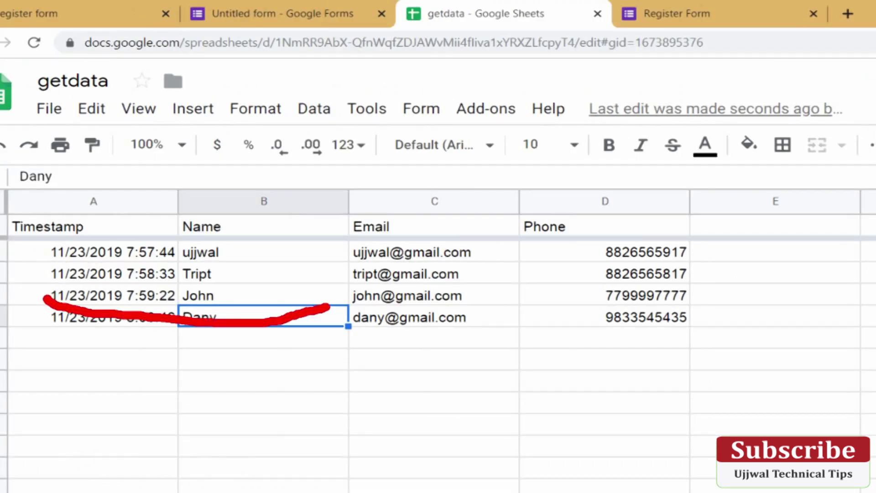
{"action": "key", "text": "ctrl+s"}
{"action": "left_click", "coordinate": [399, 306]}
{"action": "key", "text": "Escape"}
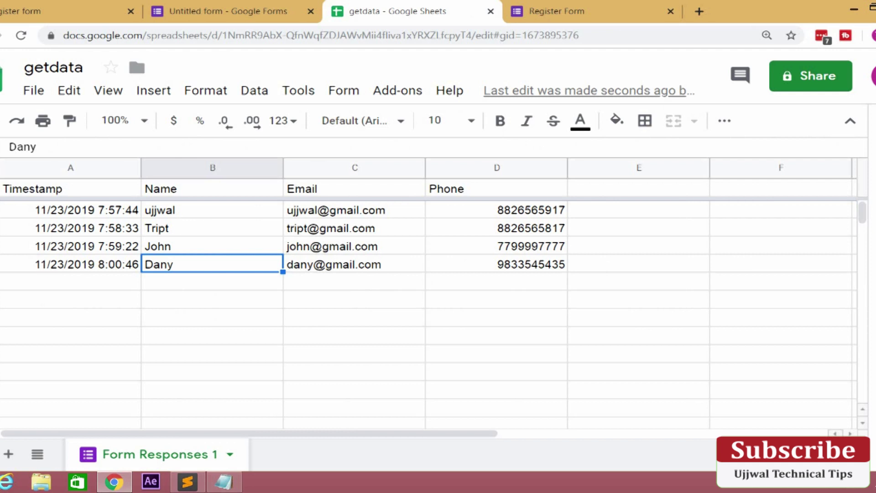
{"action": "key", "text": "ctrl+1"}
{"action": "mouse_move", "coordinate": [45, 308]}
{"action": "left_mouse_down"}
{"action": "mouse_move", "coordinate": [593, 302]}
{"action": "mouse_move", "coordinate": [42, 318]}
{"action": "mouse_move", "coordinate": [46, 306]}
{"action": "left_mouse_up"}
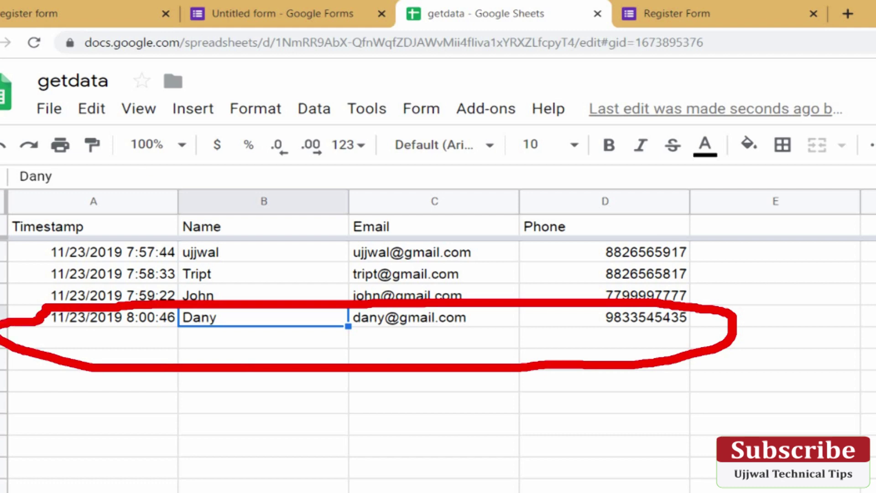
{"action": "key", "text": "Escape"}
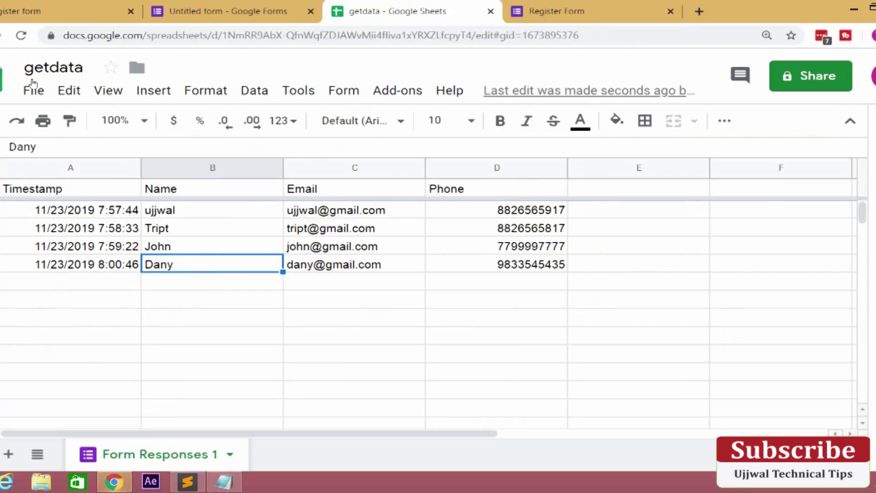
{"action": "left_click", "coordinate": [23, 14]}
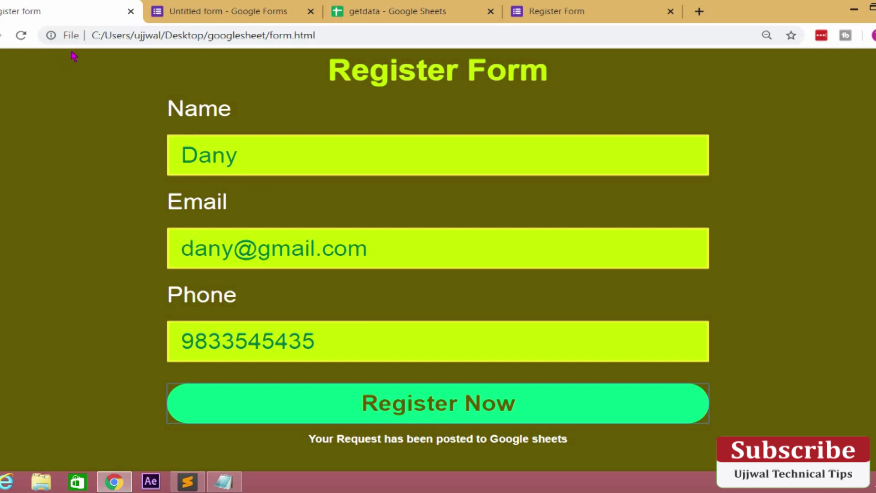
Scroll form.html in Sublime Text down to the $.ajax script holding the Google Form entry IDs
{"action": "key", "text": "ctrl+1"}
{"action": "key", "text": "alt+Tab"}
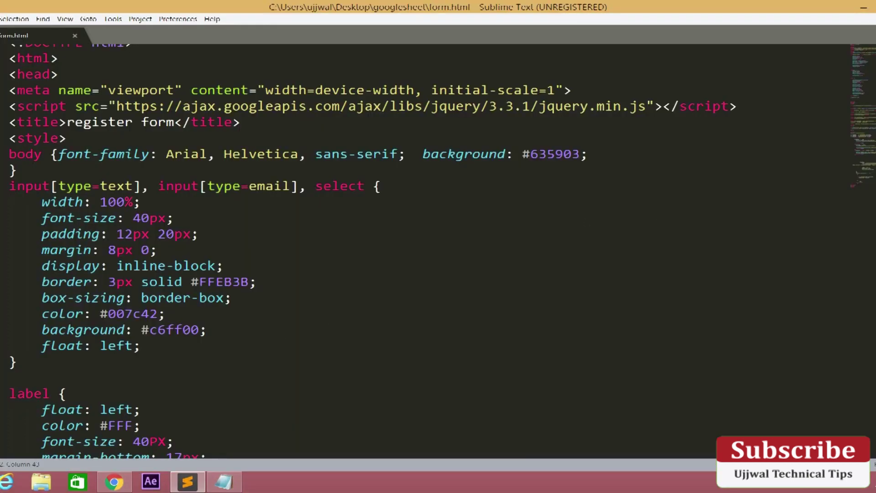
{"action": "scroll", "coordinate": [424, 251], "scroll_direction": "down", "scroll_amount": 3}
{"action": "scroll", "coordinate": [425, 251], "scroll_direction": "down", "scroll_amount": 8}
{"action": "scroll", "coordinate": [424, 251], "scroll_direction": "down", "scroll_amount": 8}
{"action": "scroll", "coordinate": [424, 251], "scroll_direction": "down", "scroll_amount": 5}
{"action": "scroll", "coordinate": [424, 251], "scroll_direction": "down", "scroll_amount": 3}
{"action": "scroll", "coordinate": [425, 251], "scroll_direction": "down", "scroll_amount": 2}
{"action": "scroll", "coordinate": [425, 251], "scroll_direction": "down", "scroll_amount": 2}
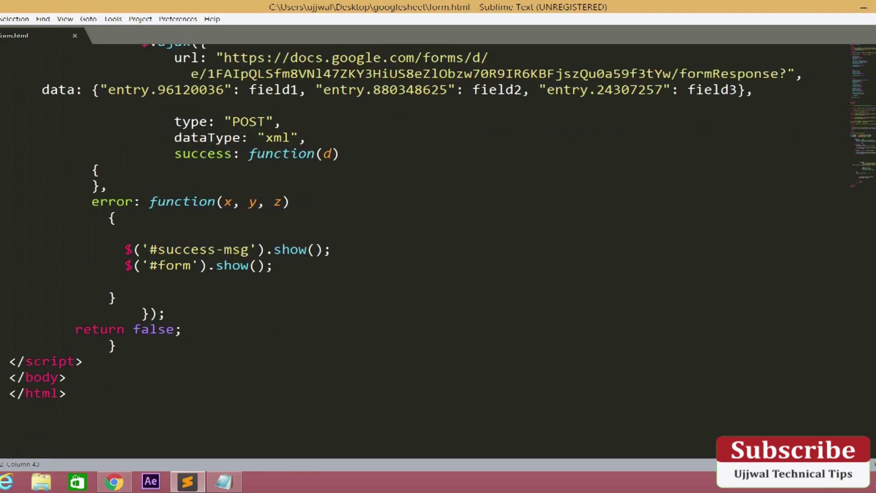